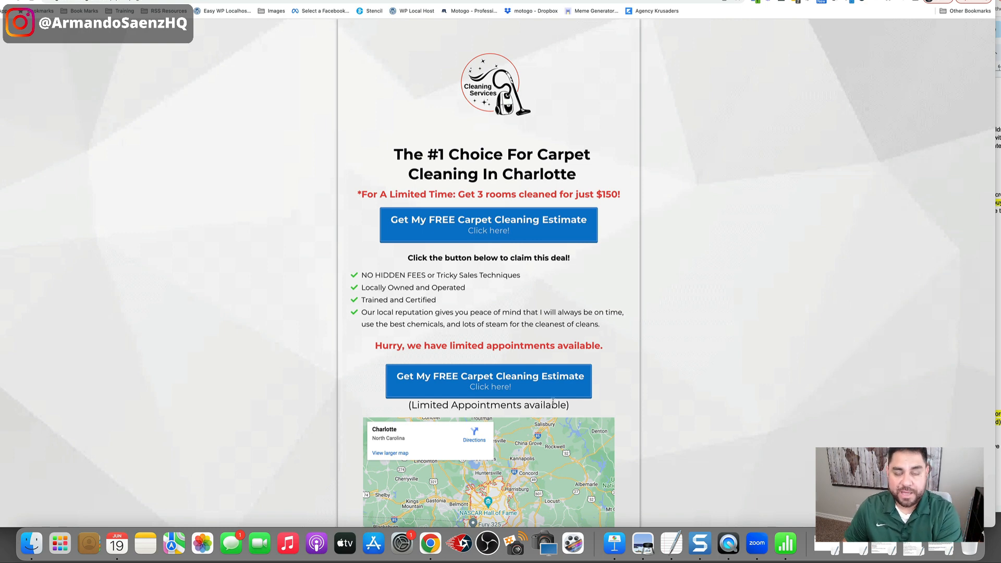
Open the free carpet cleaning estimate form on the Charlotte landing page
click(493, 230)
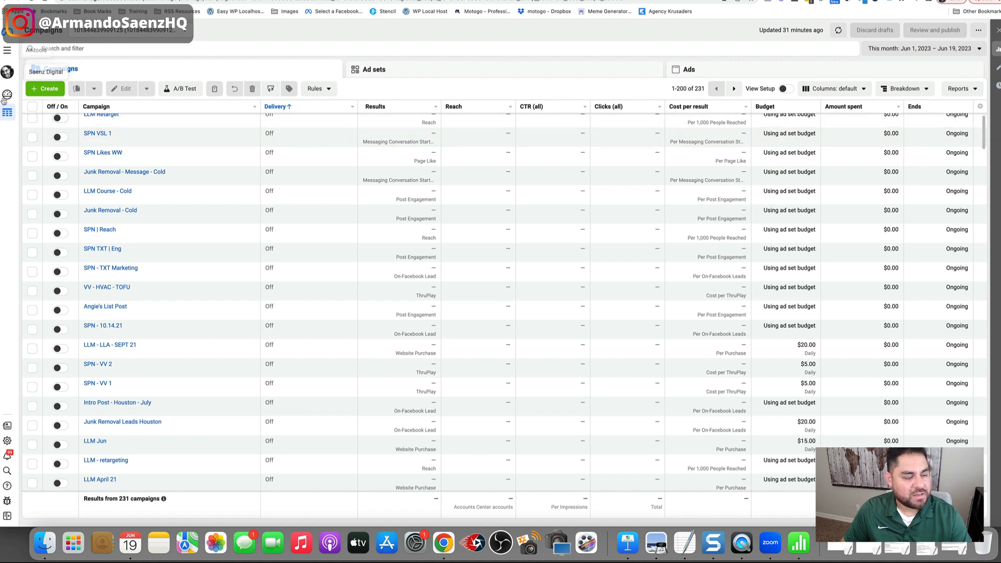
Switch from Ads Manager to Events Manager, dismiss the setup improvements notice, and open the data sources
click(8, 51)
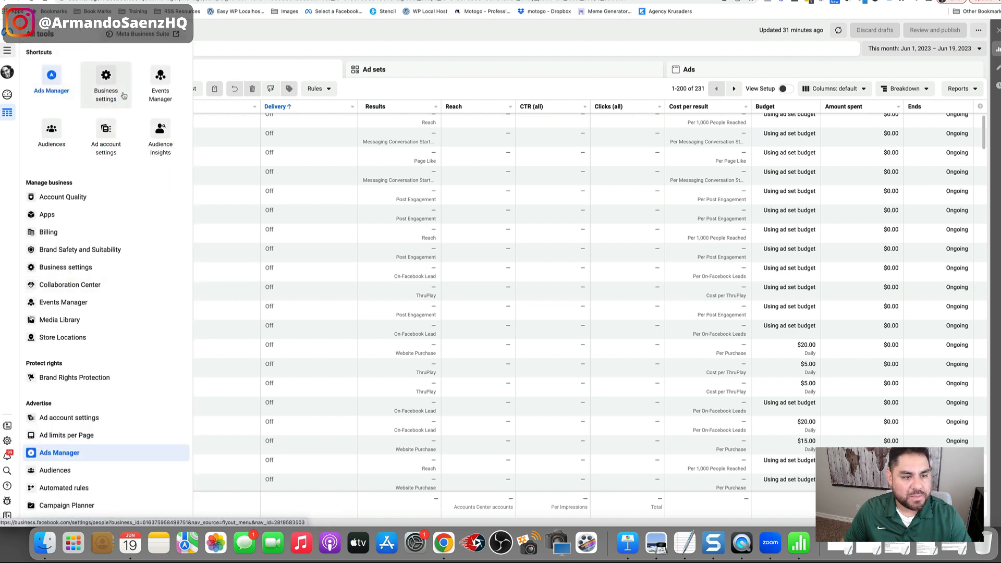
click(161, 80)
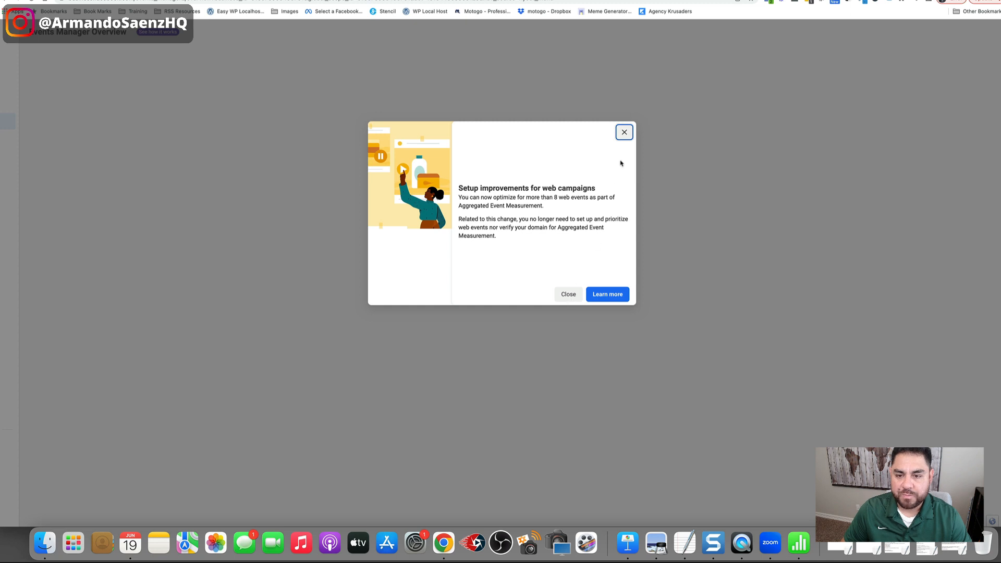
click(568, 295)
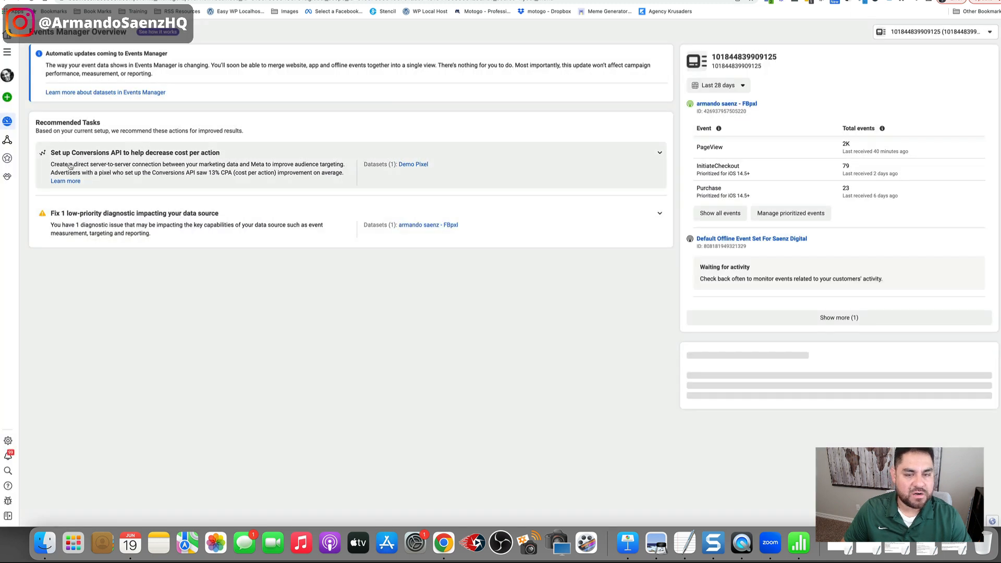
mouse_move(15, 116)
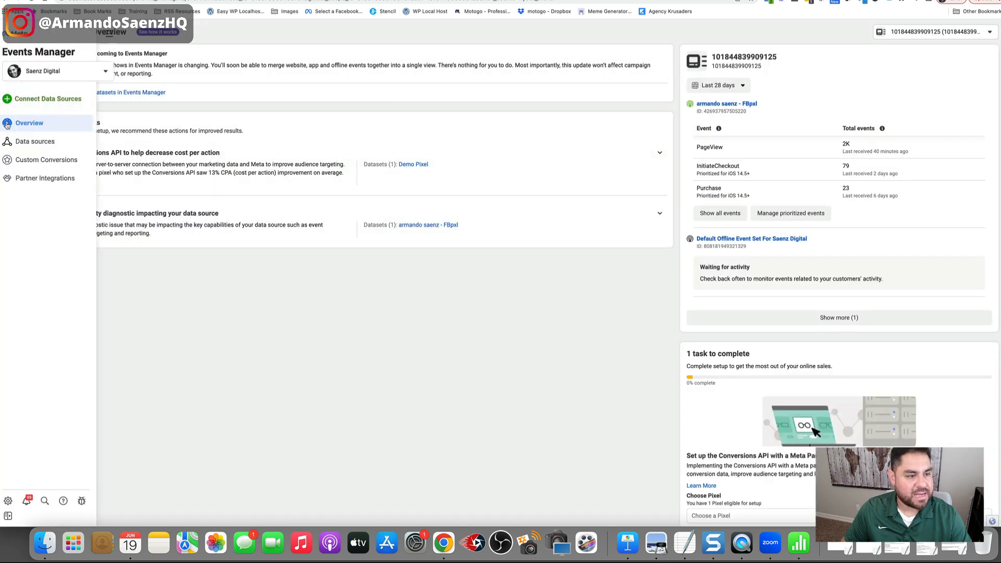
click(35, 143)
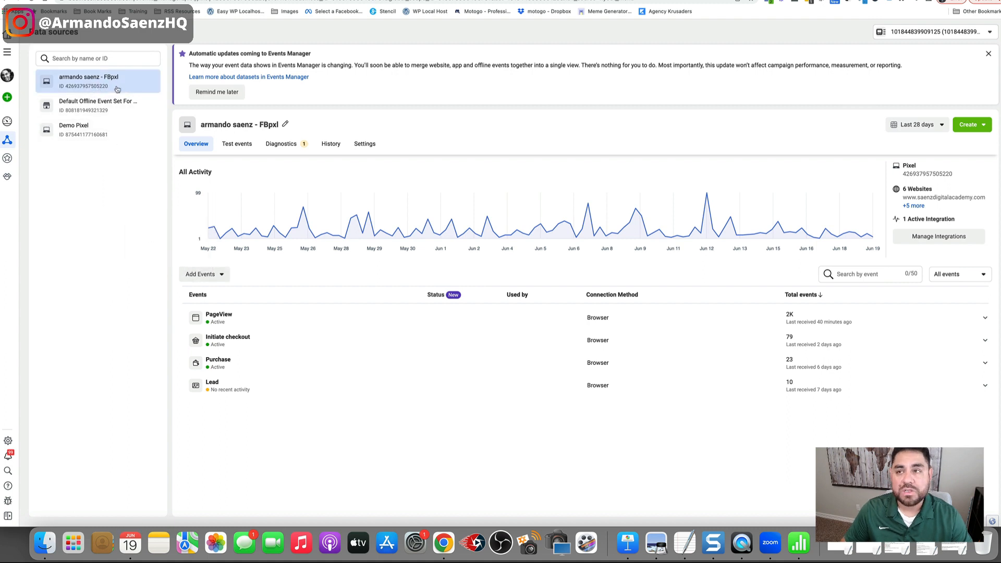
Choose manual code installation for the active browser pixel integration and copy the Meta Pixel base code
click(939, 237)
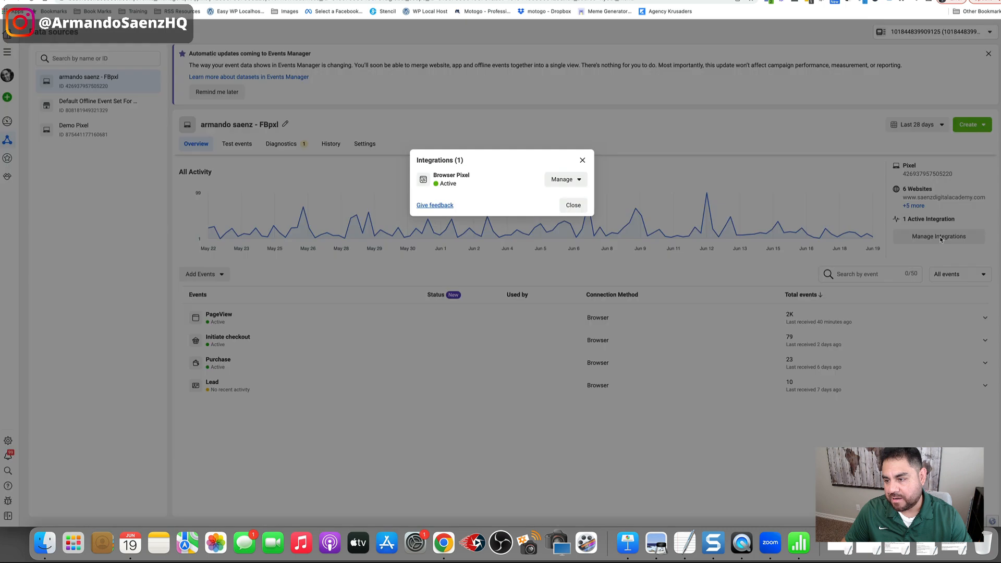
click(568, 181)
click(580, 231)
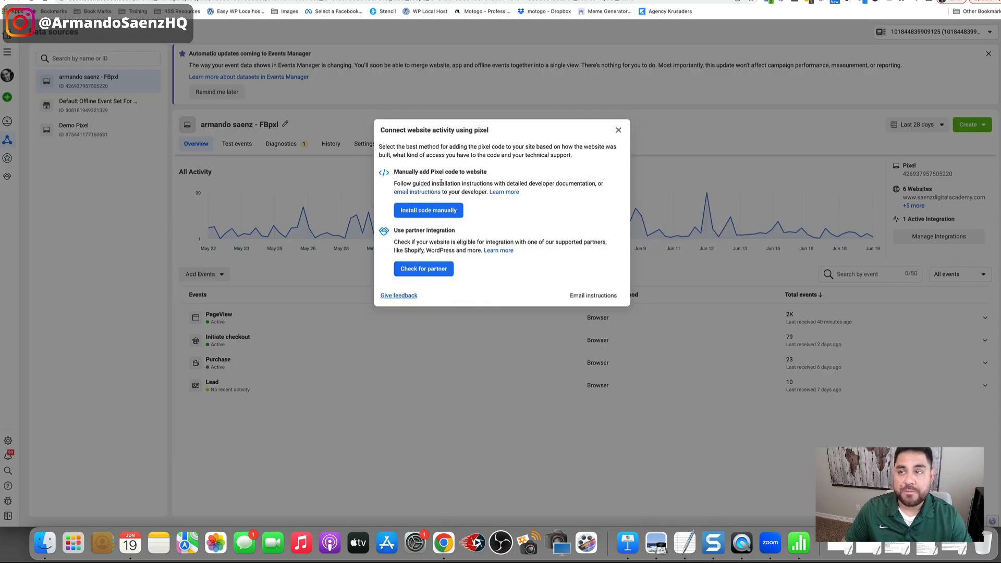
click(430, 211)
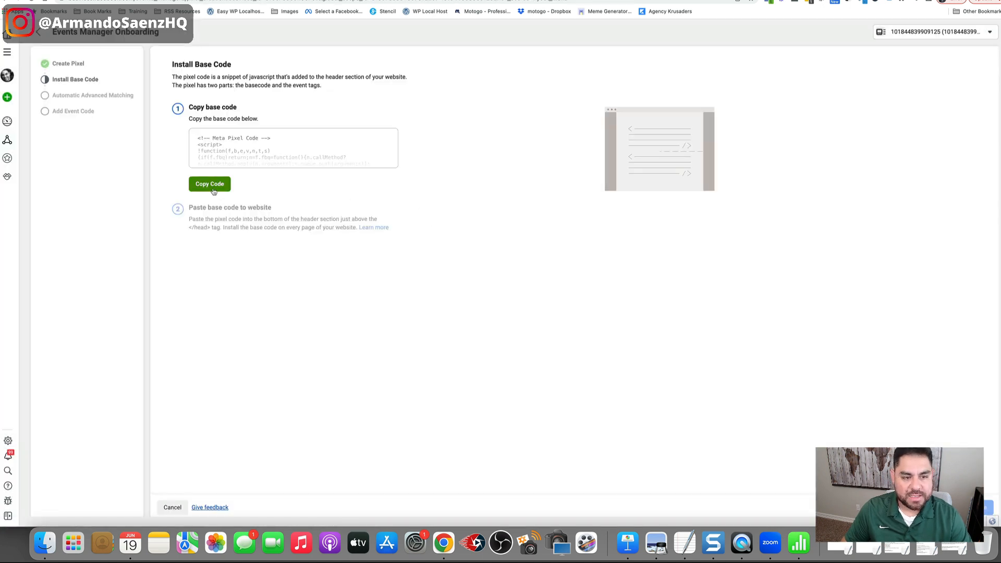
click(213, 191)
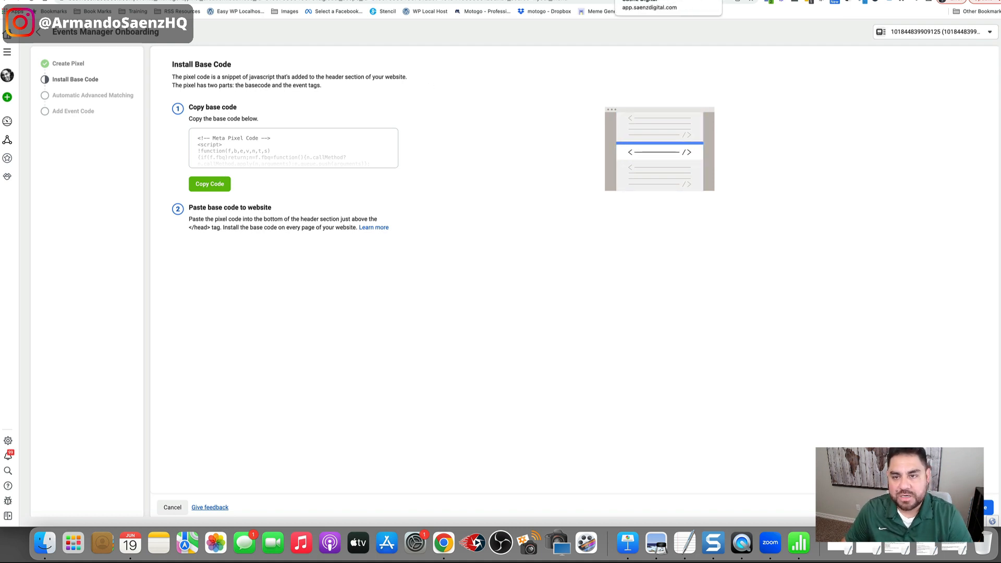
Switch to the #1 Carpet Cleaning in Charlotte funnel and inspect the head tracking code in its settings
click(643, 1)
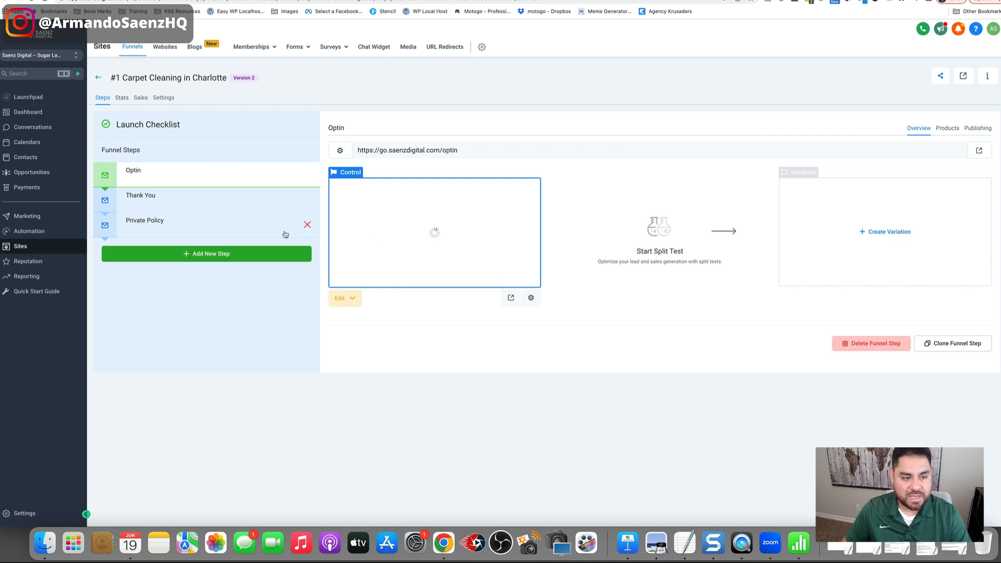
click(162, 98)
click(177, 248)
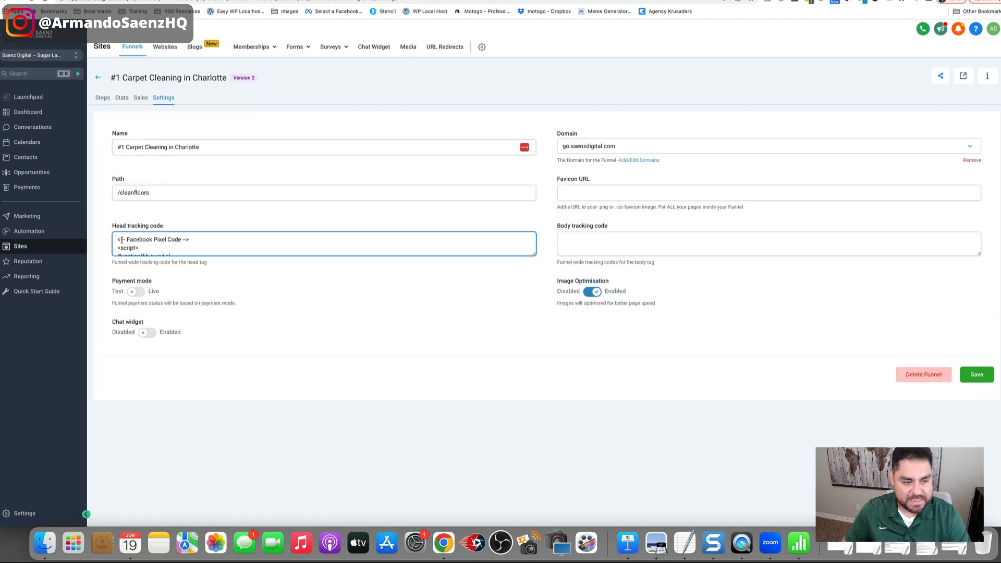
drag(121, 241, 202, 226)
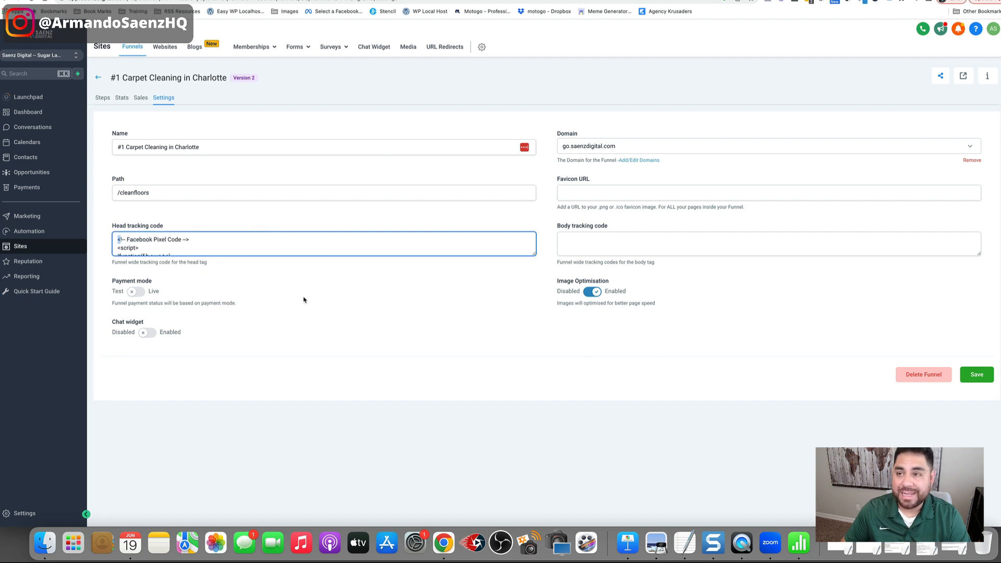
click(334, 290)
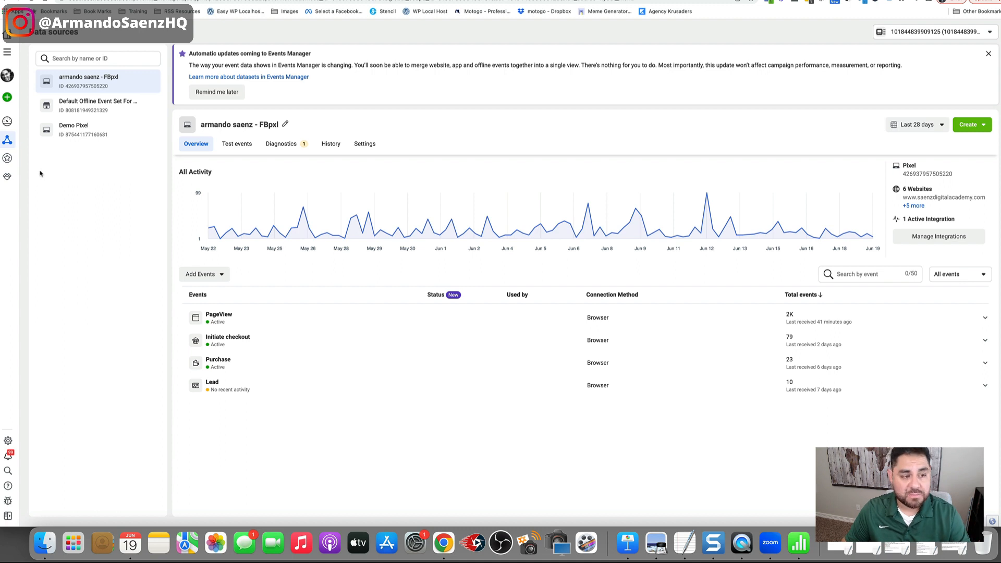
Start a custom conversion in Events Manager, keeping the event on All URL traffic and the rule on URL contains
mouse_move(11, 138)
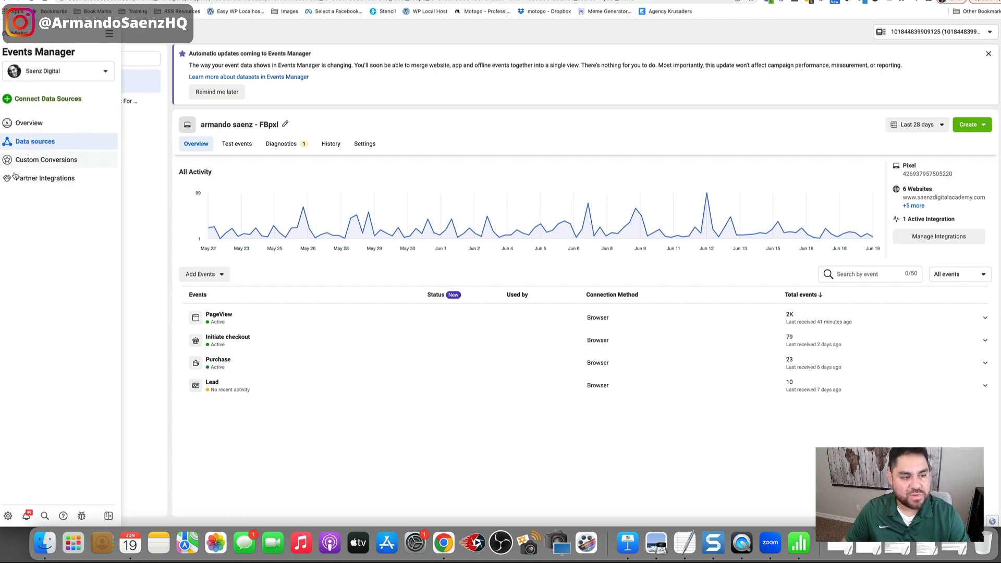
click(43, 162)
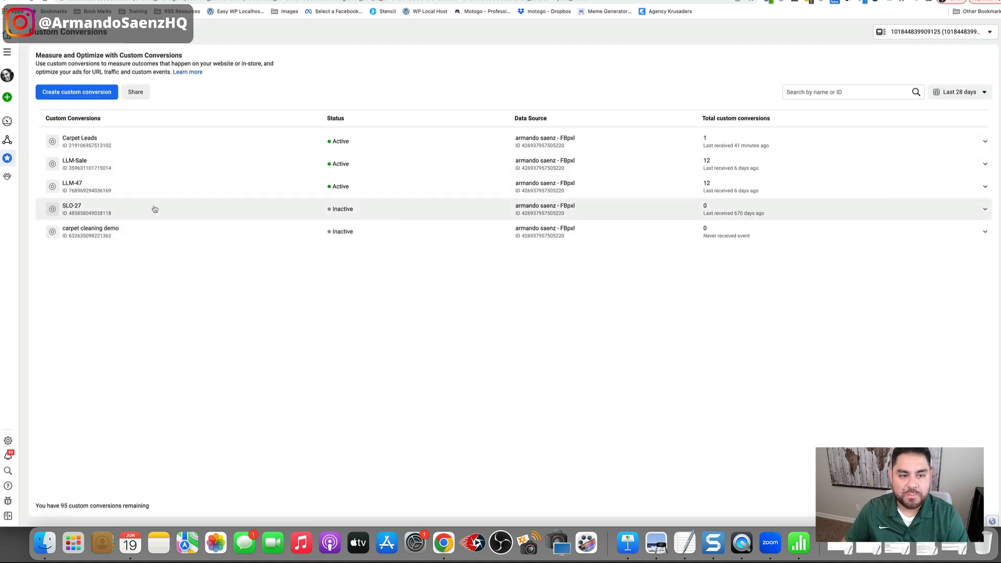
click(94, 94)
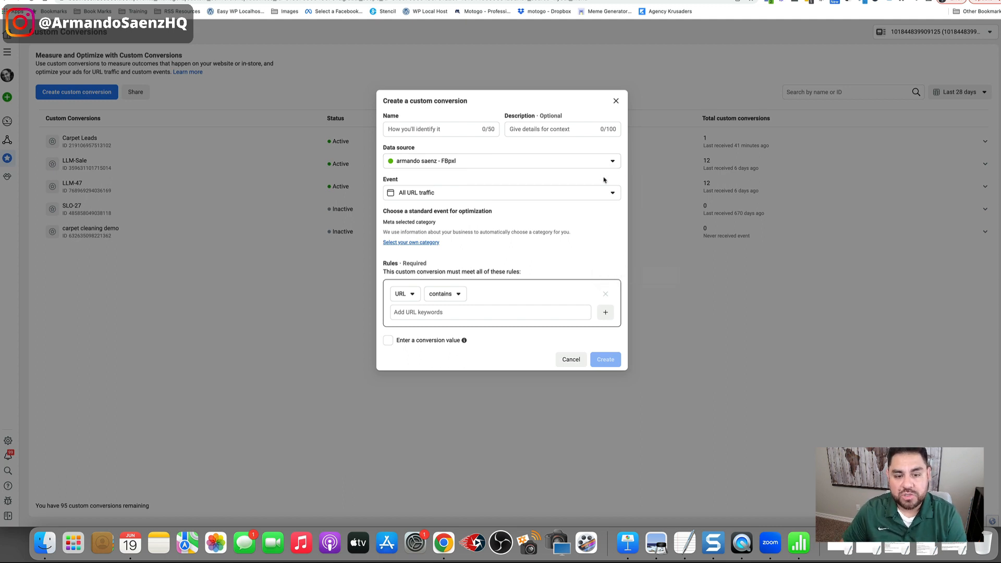
click(576, 195)
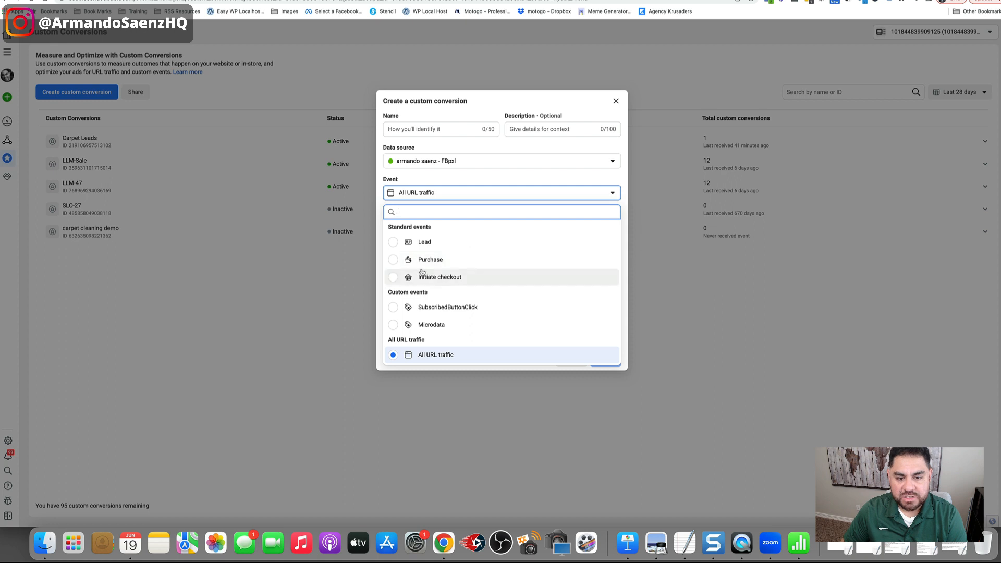
click(460, 181)
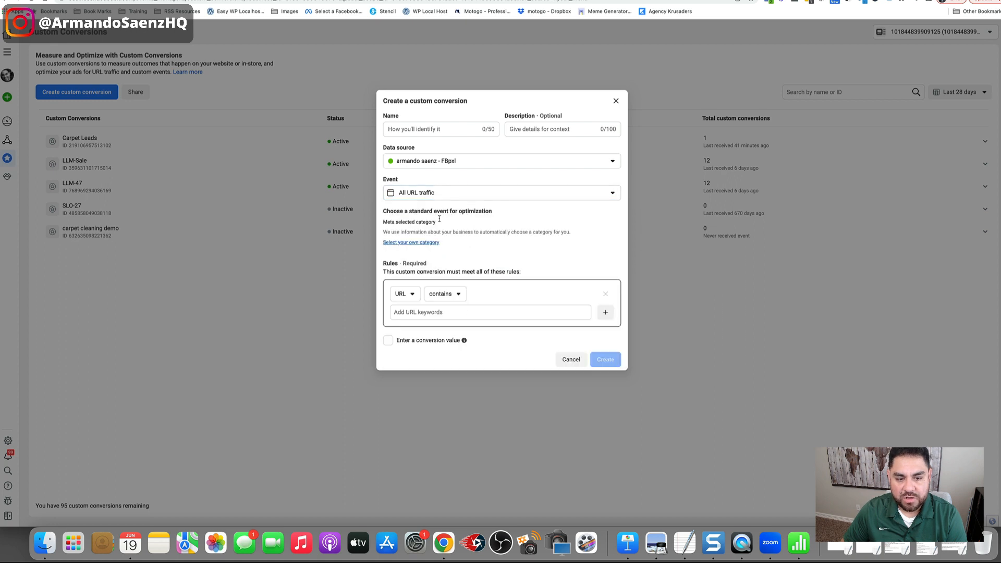
click(428, 312)
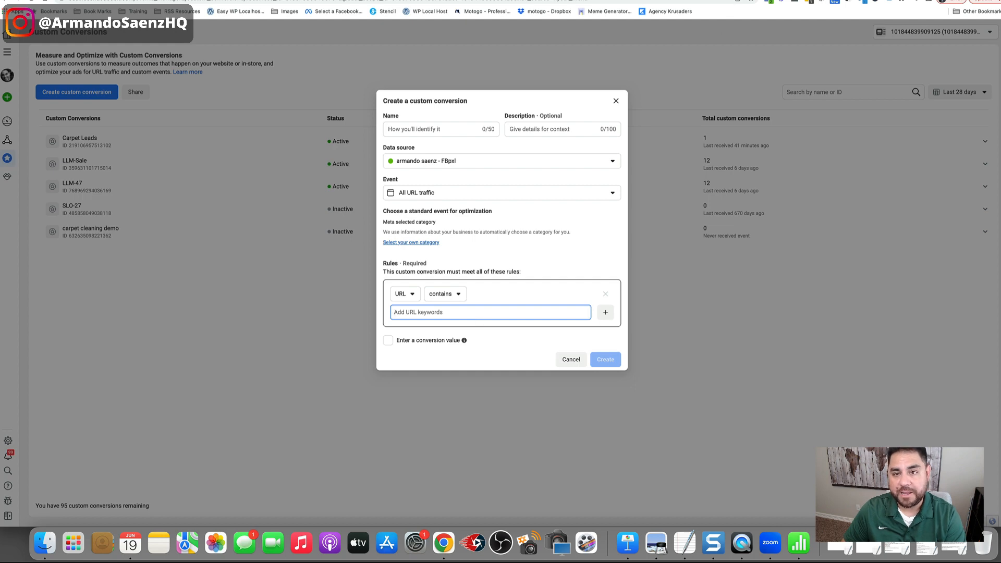
click(682, 0)
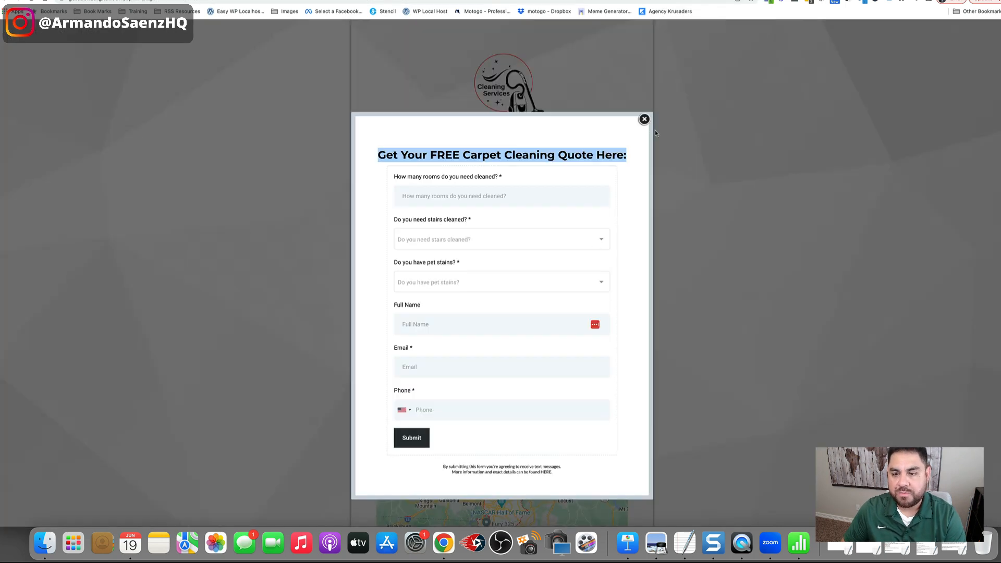
click(645, 119)
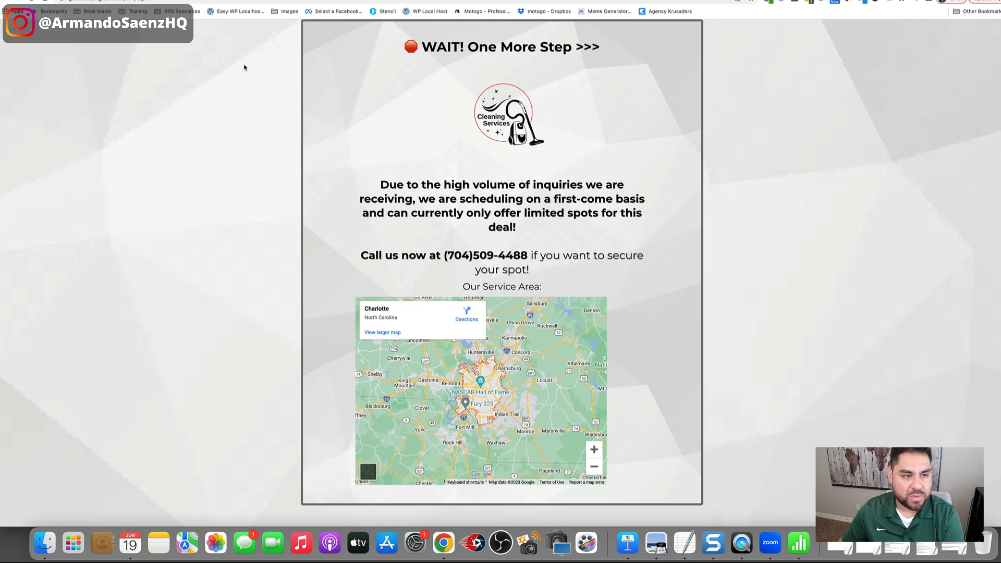
click(220, 2)
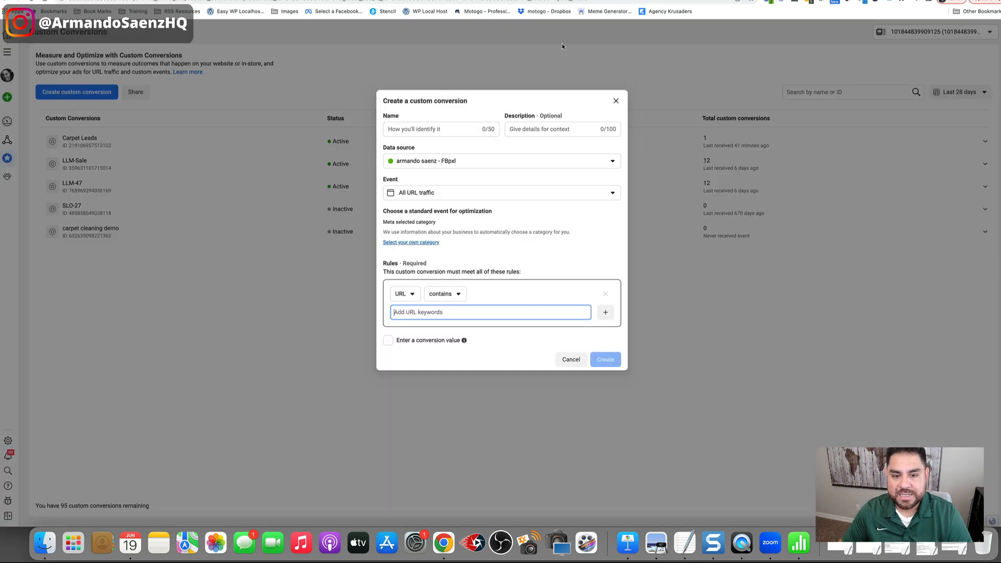
text(https://go.saenzdigital.com/cf-page)
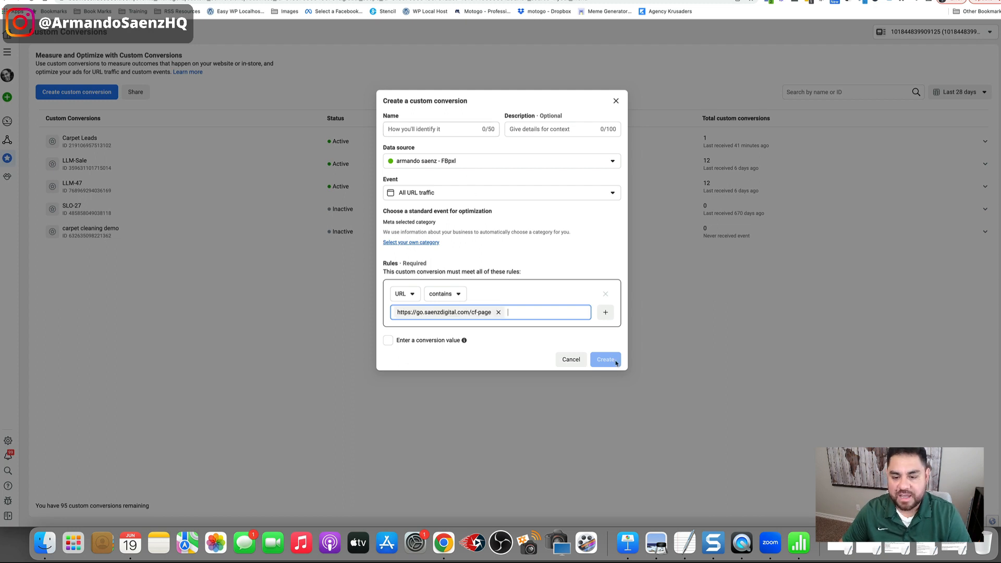
click(616, 101)
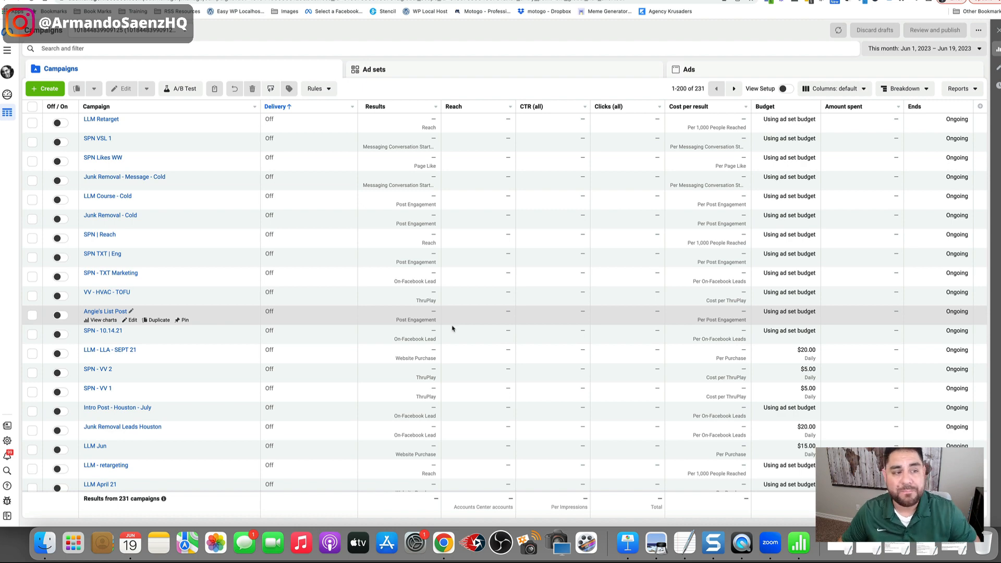
Create a new campaign in Ads Manager with the Auction buying type and the Sales objective
click(44, 89)
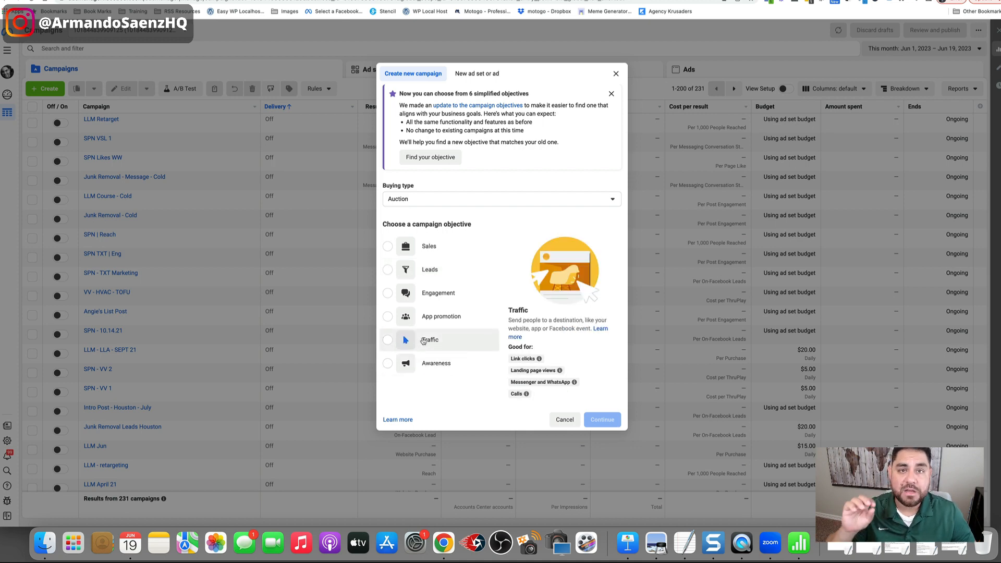
click(392, 247)
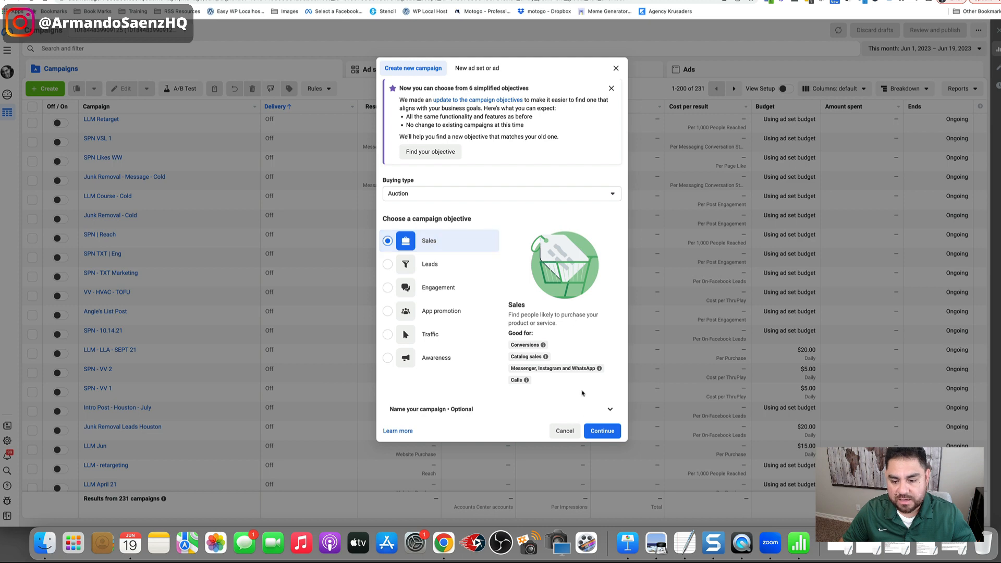
click(602, 430)
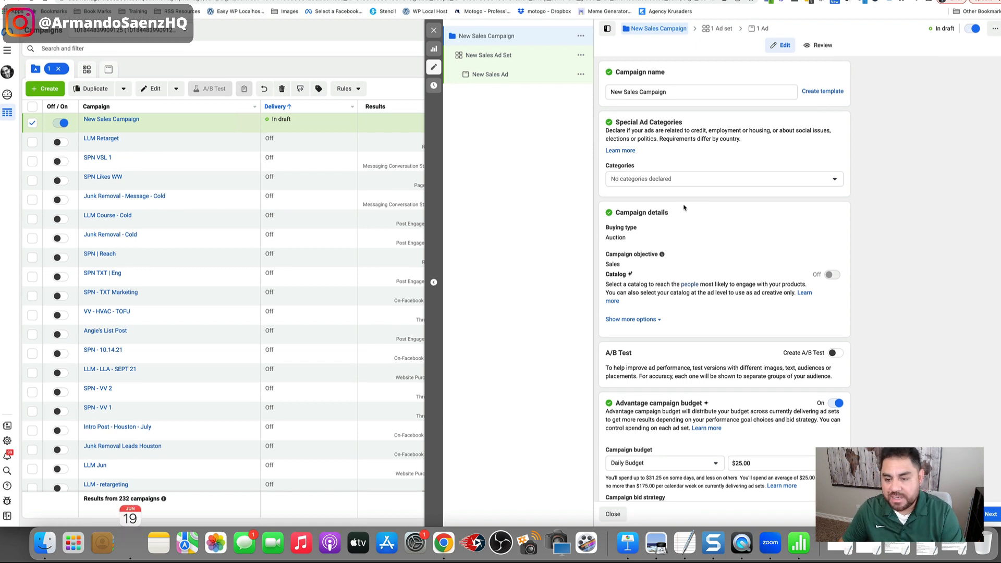
Turn off the Advantage campaign budget for the new sales campaign
scroll(691, 207, down, 2)
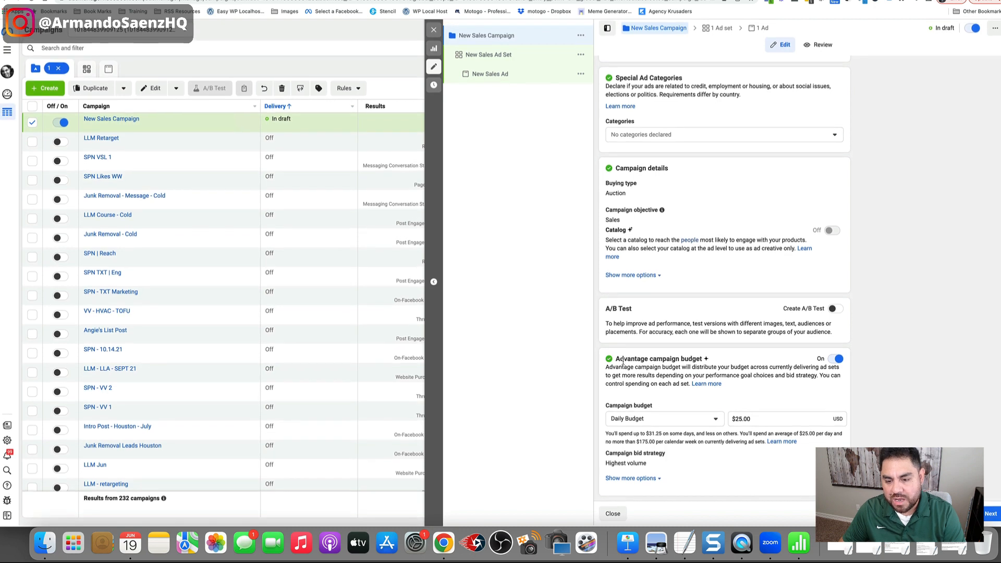
drag(615, 359, 702, 360)
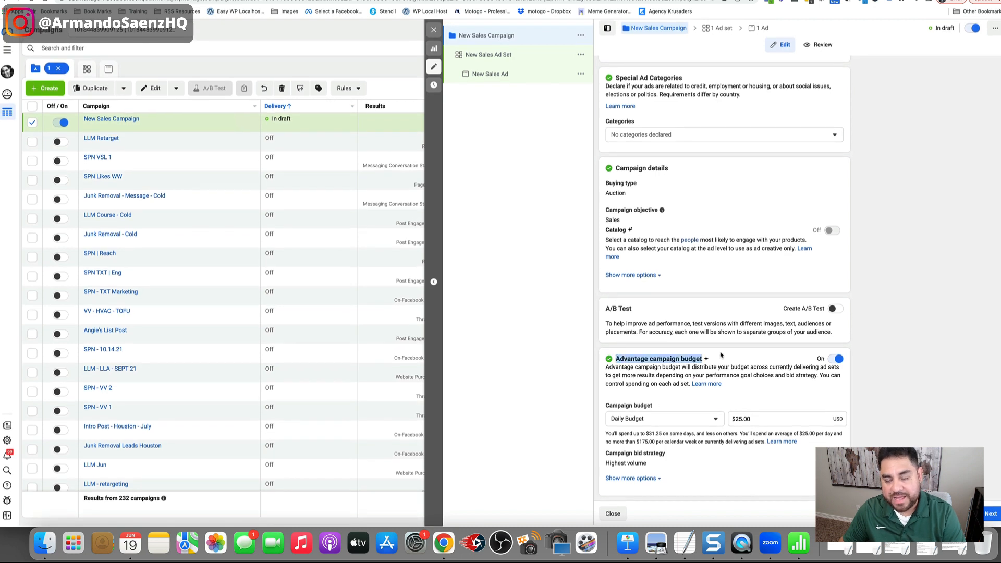
click(835, 360)
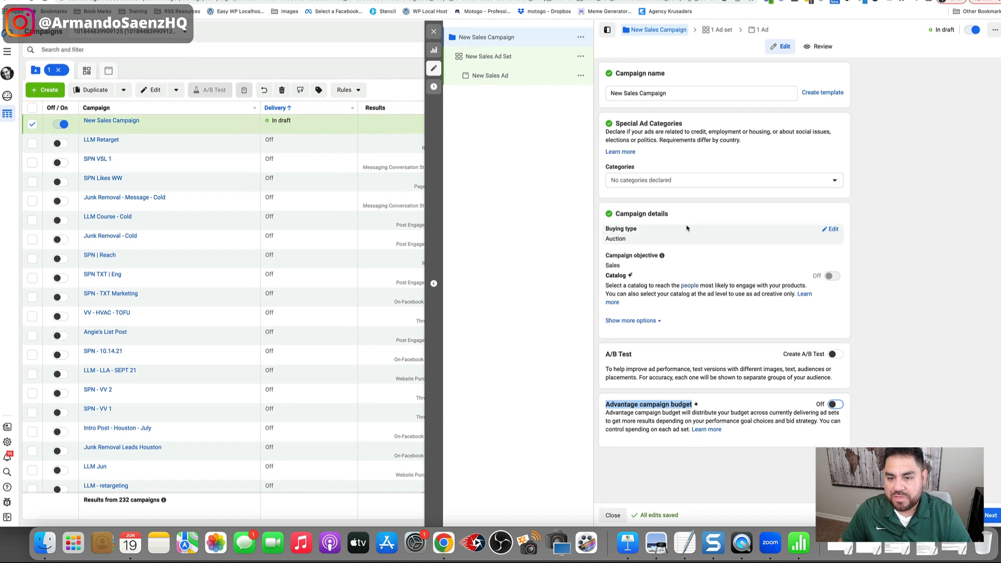
Rename the new sales campaign as Carpet
drag(672, 92, 600, 89)
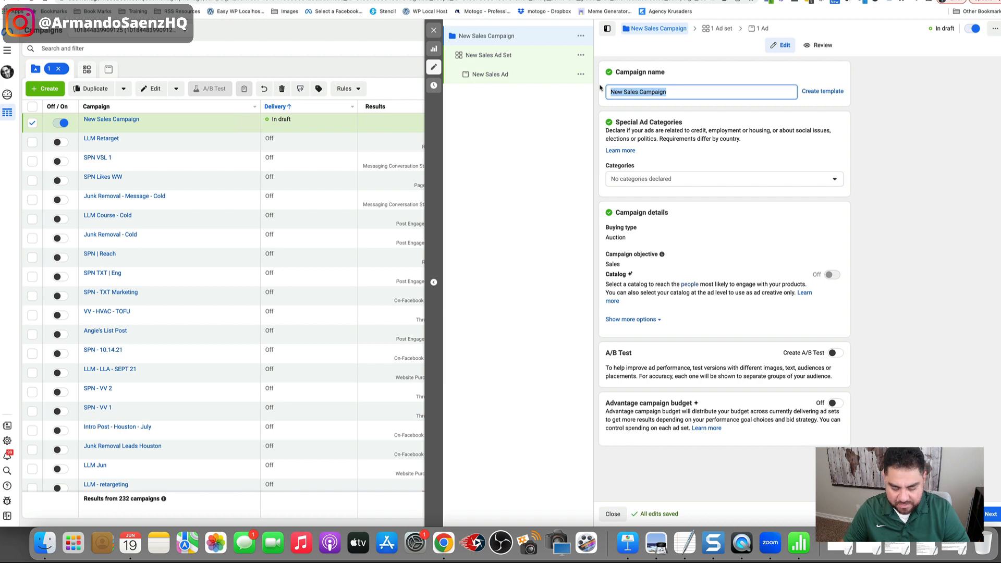
text(Rapet)
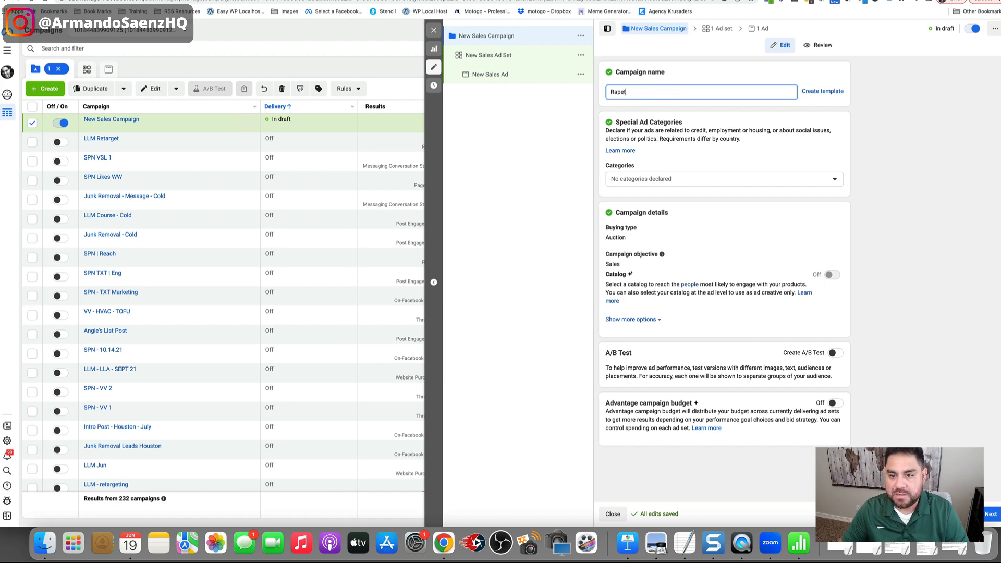
key(BackSpace)
key(BackSpace)
key(BackSpace)
key(BackSpace)
text(Carpet)
click(554, 92)
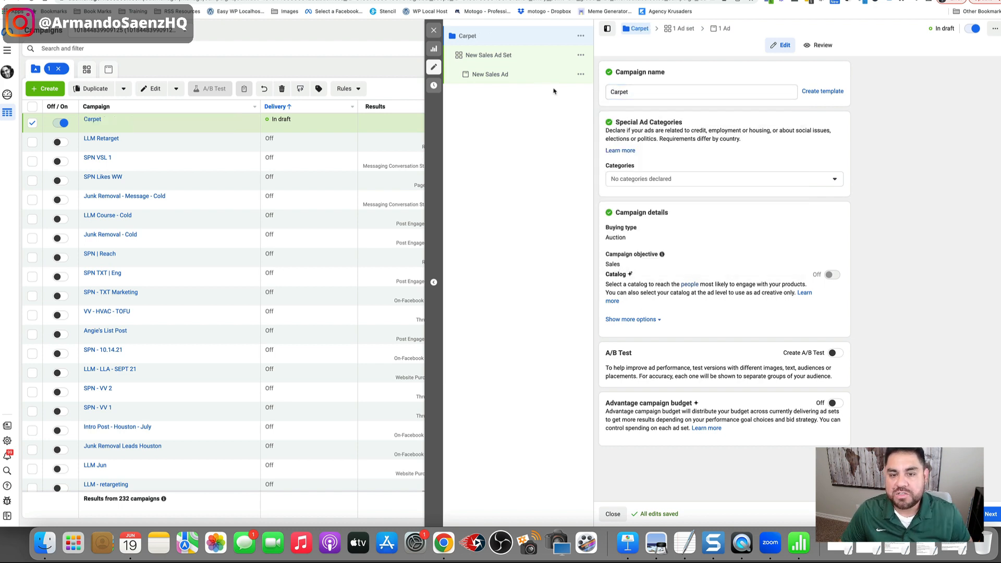
Select the existing FBpxl pixel for the New Sales Ad Set, keeping Website as the conversion location
click(496, 58)
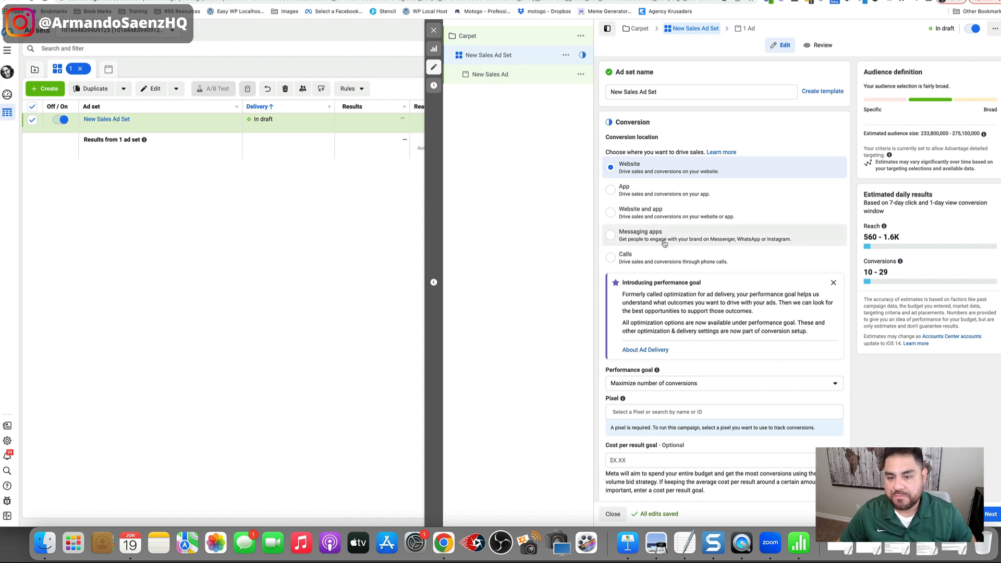
drag(614, 123, 636, 123)
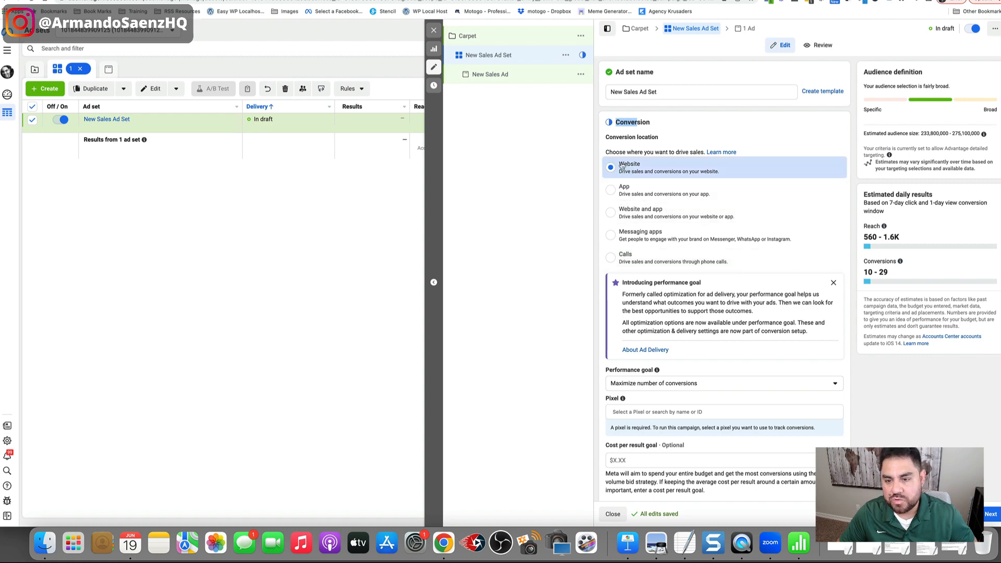
scroll(601, 186, down, 5)
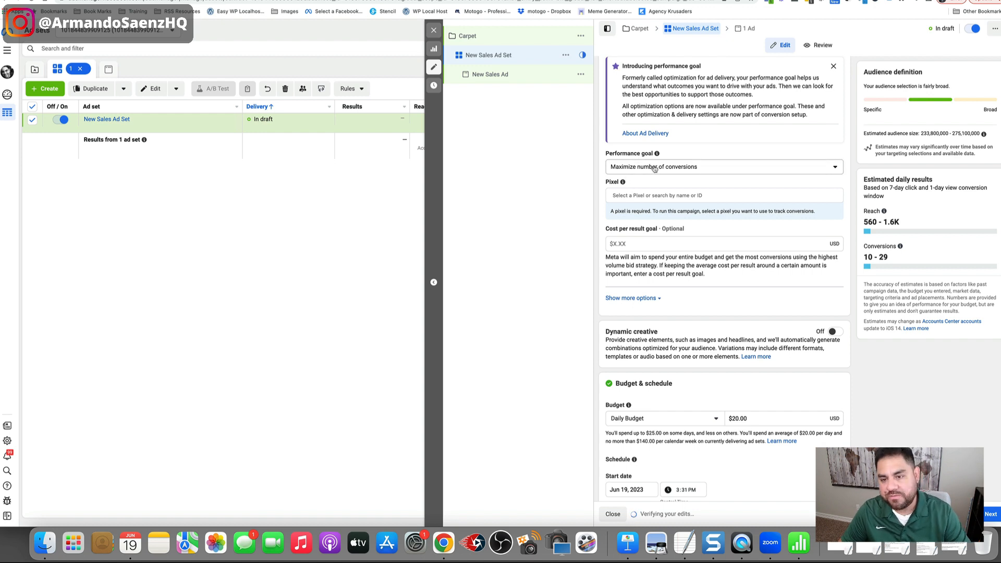
click(646, 196)
click(643, 214)
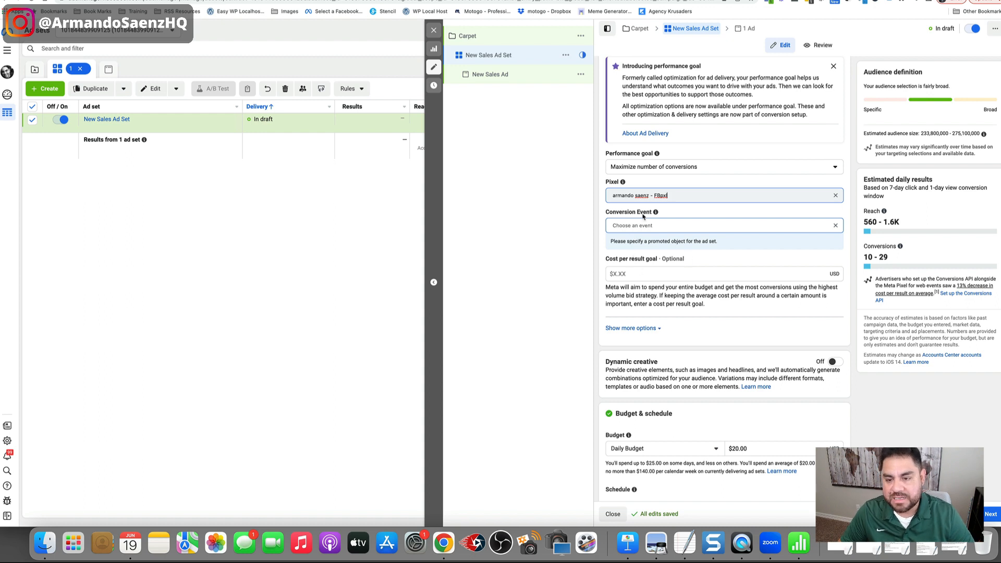
Choose Carpet Leads as the ad set's conversion event
click(675, 222)
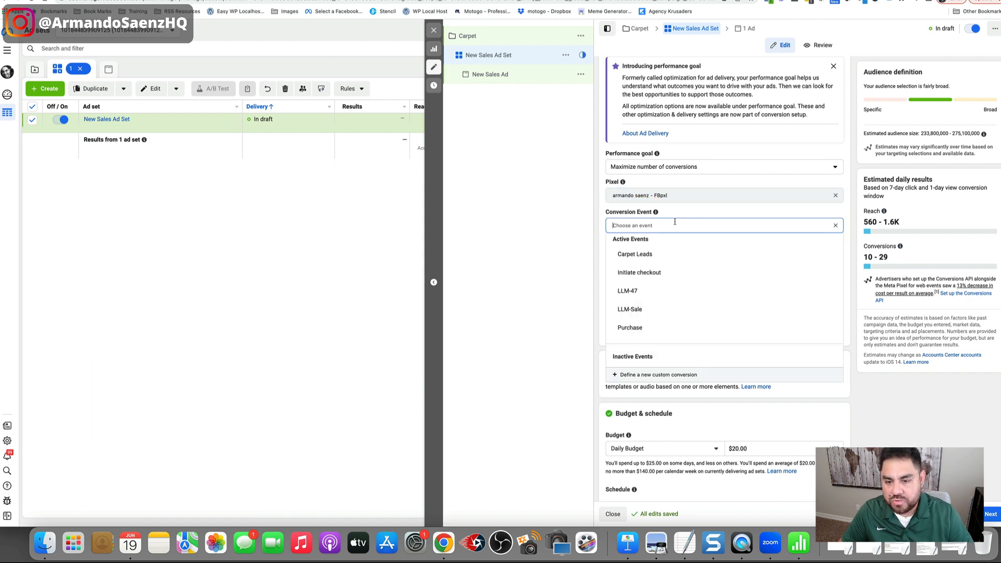
click(645, 255)
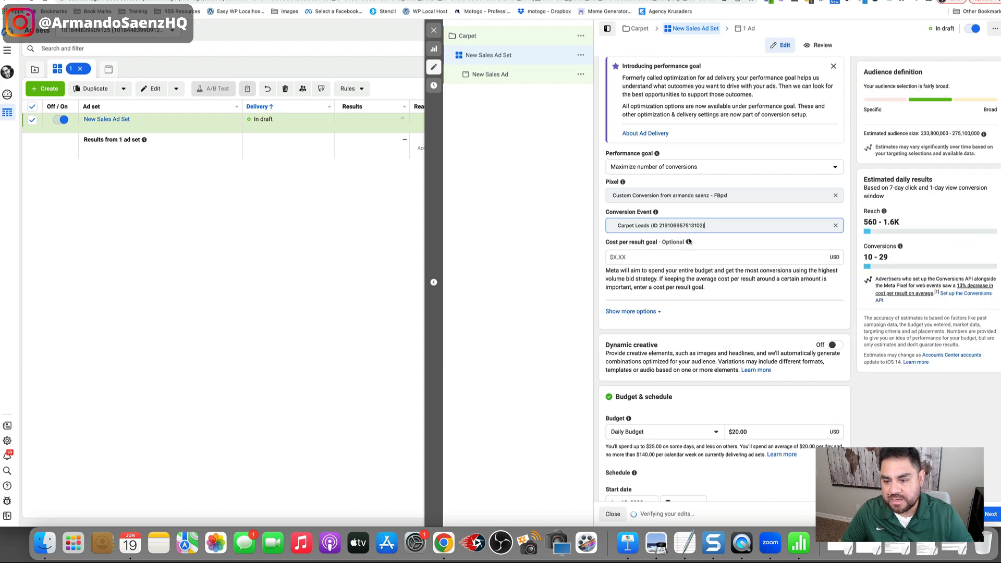
mouse_move(694, 244)
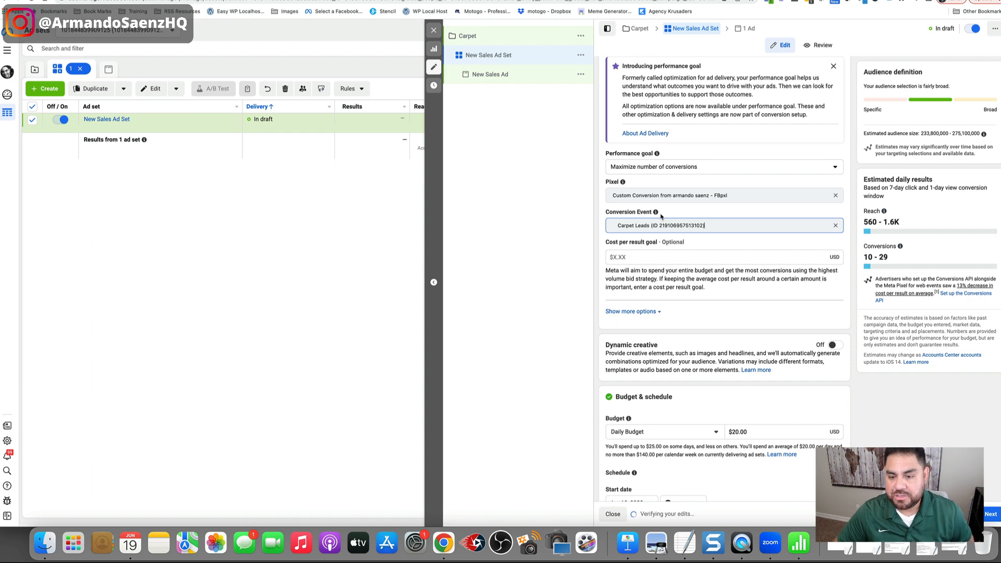
Set the ad set's audience location to Charlotte, North Carolina in place of the United States
scroll(660, 216, down, 5)
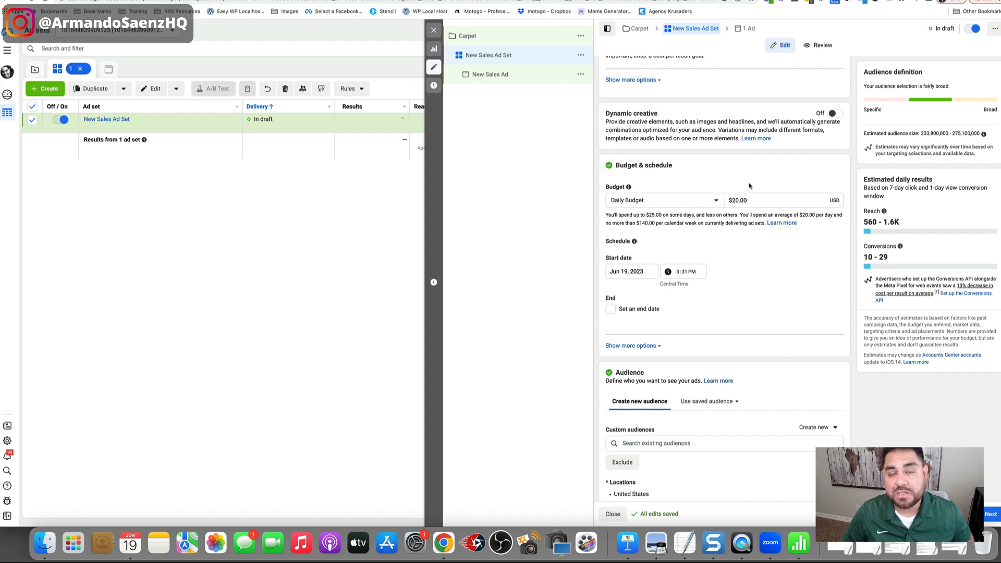
scroll(701, 359, down, 3)
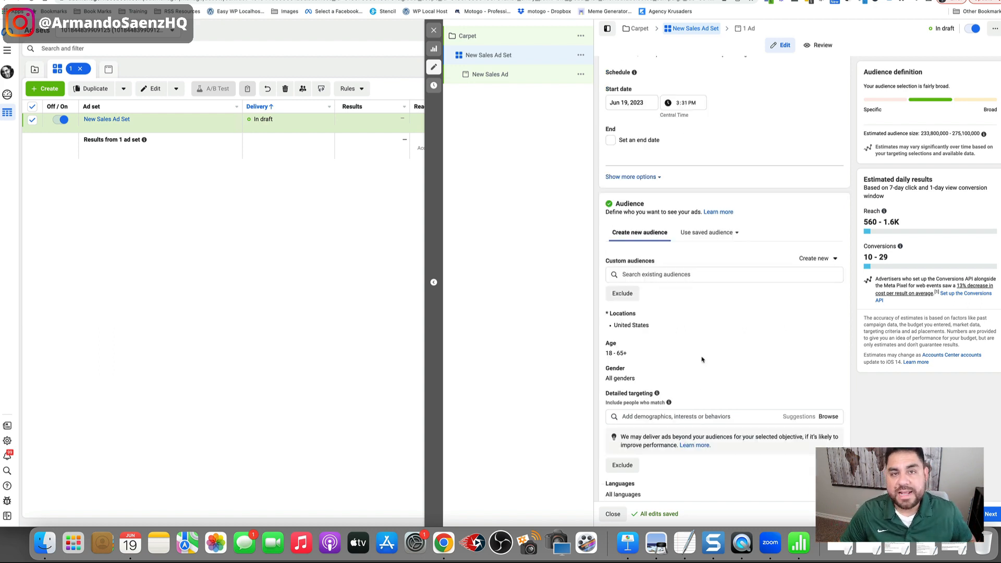
mouse_move(644, 315)
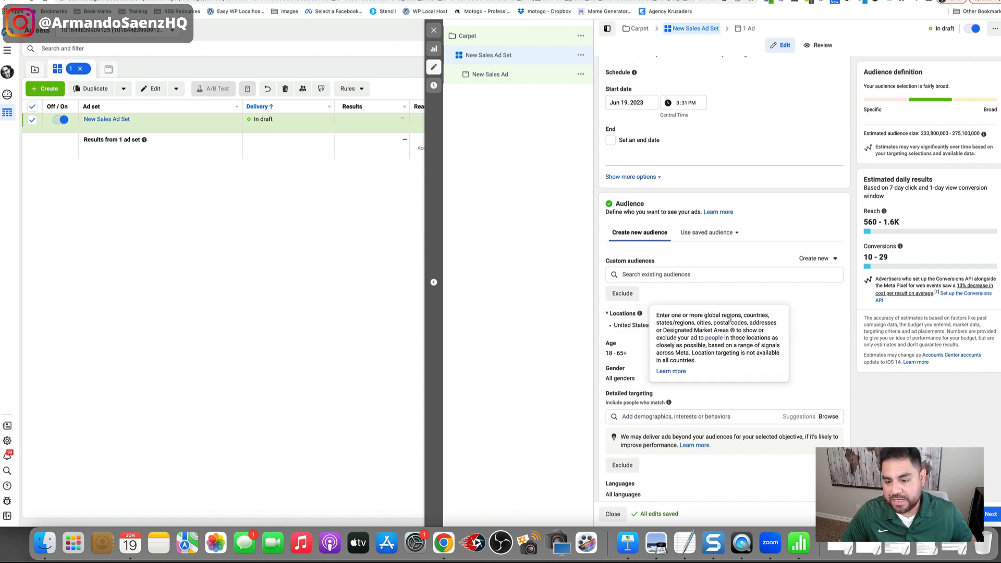
click(829, 316)
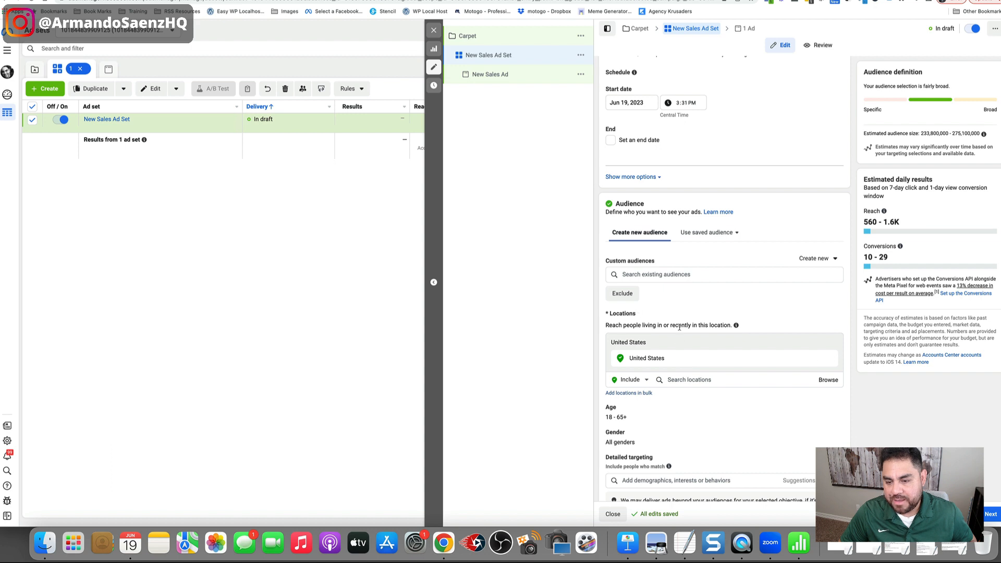
scroll(693, 359, down, 1)
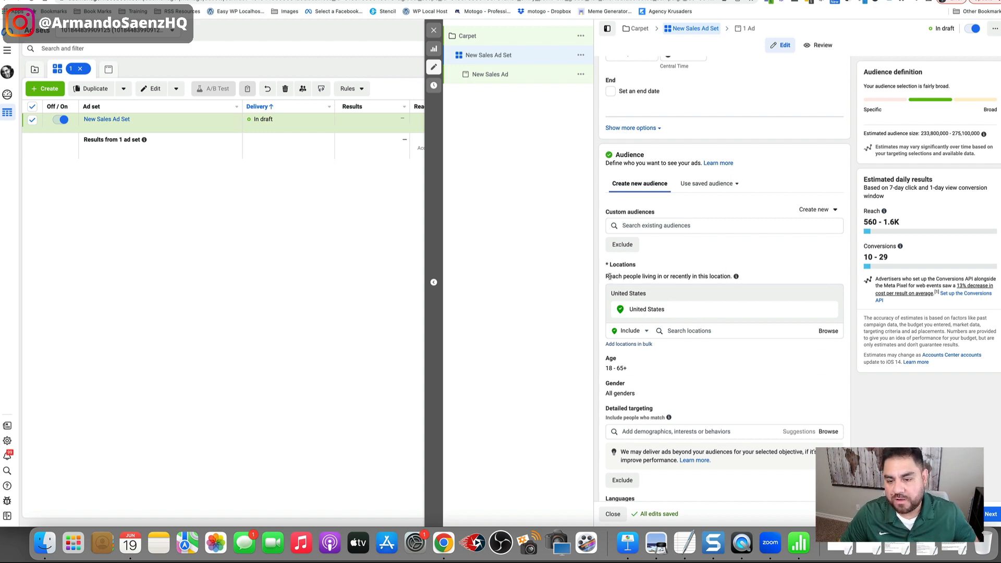
drag(606, 276, 737, 278)
mouse_move(737, 278)
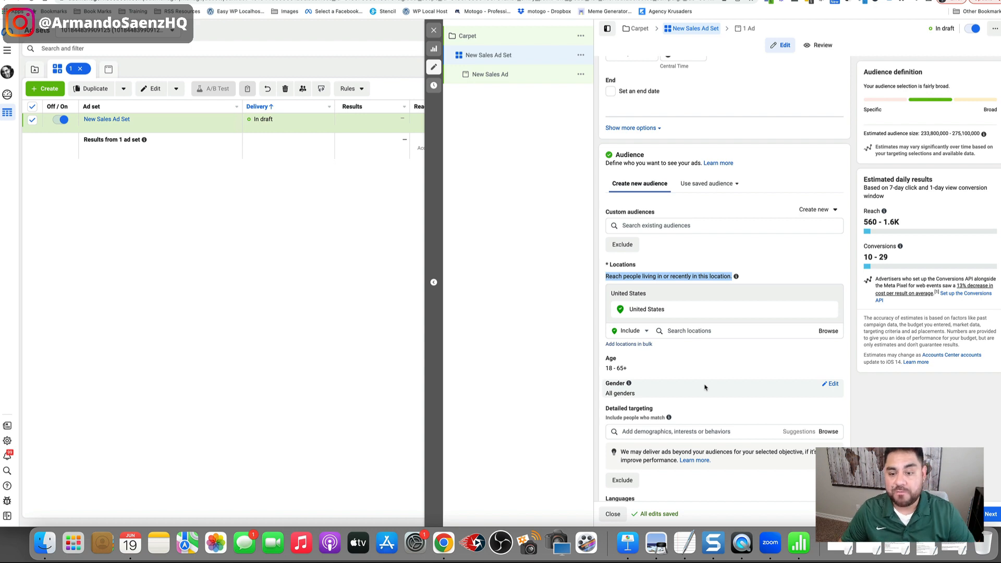
scroll(703, 385, down, 2)
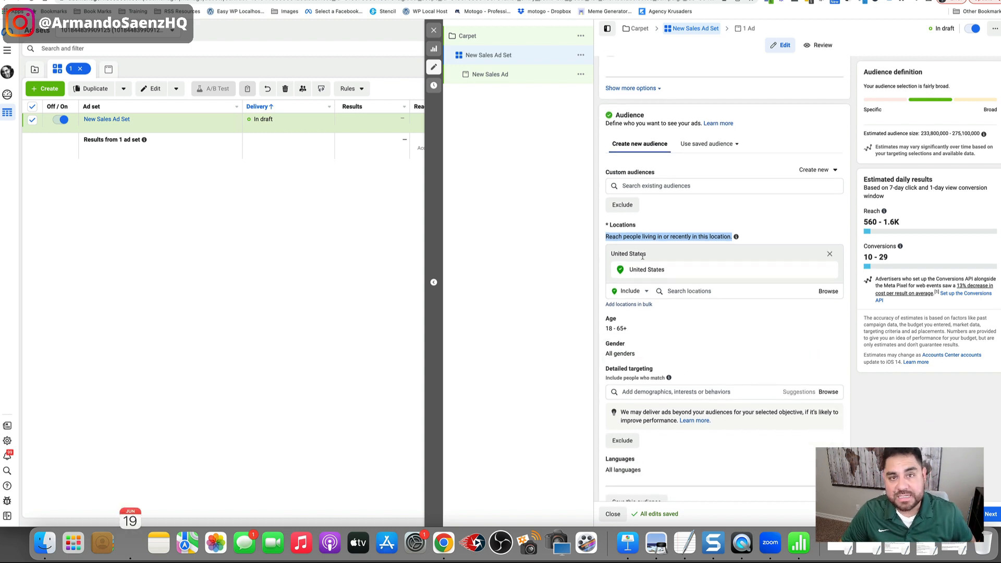
click(685, 289)
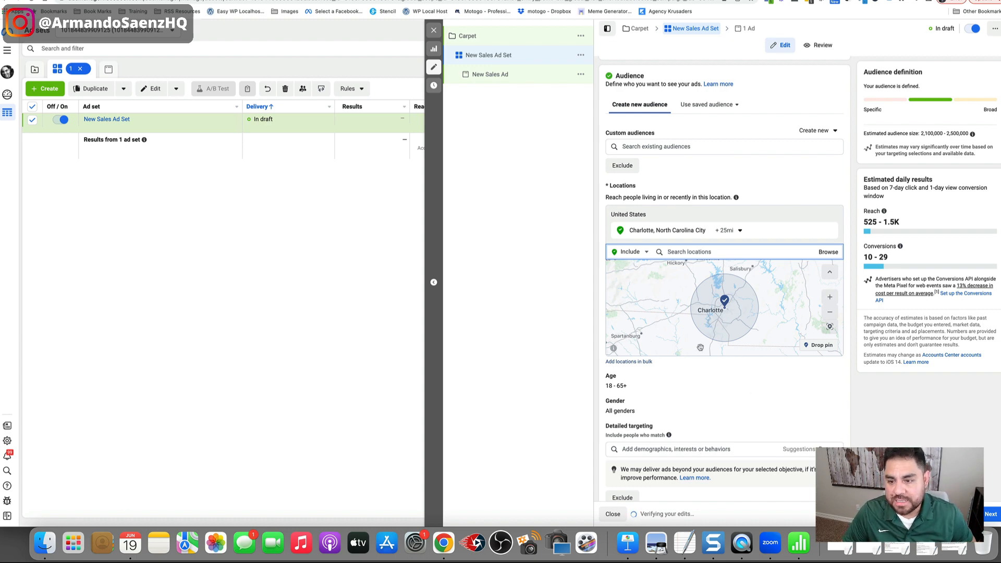
Set the audience's minimum age to 30
scroll(699, 345, down, 3)
click(832, 270)
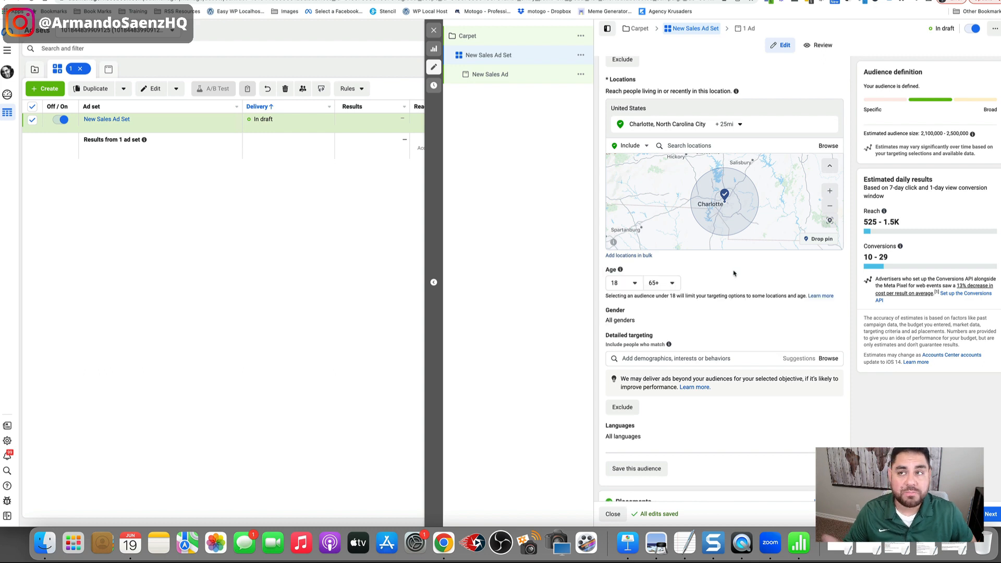
click(631, 283)
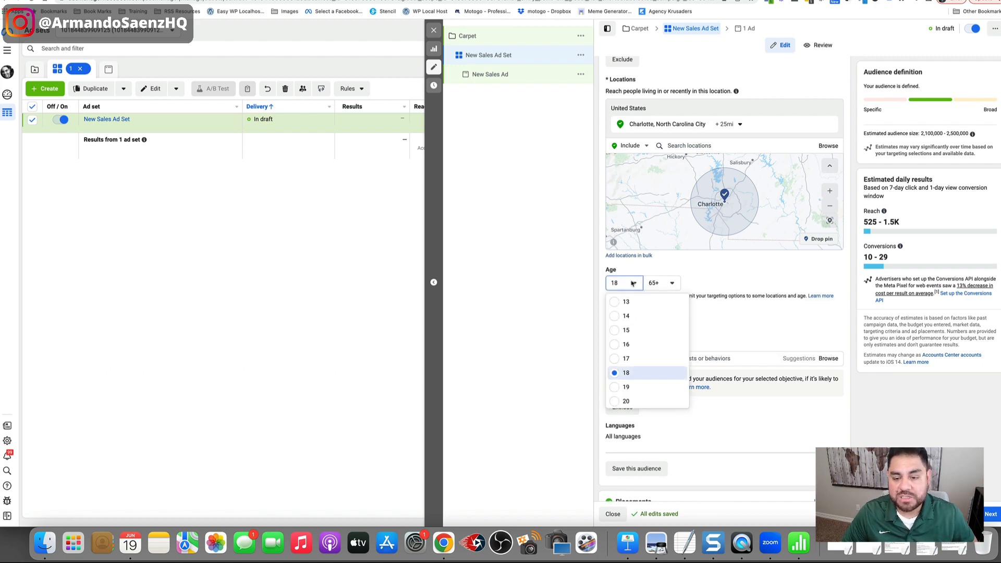
scroll(644, 344, down, 4)
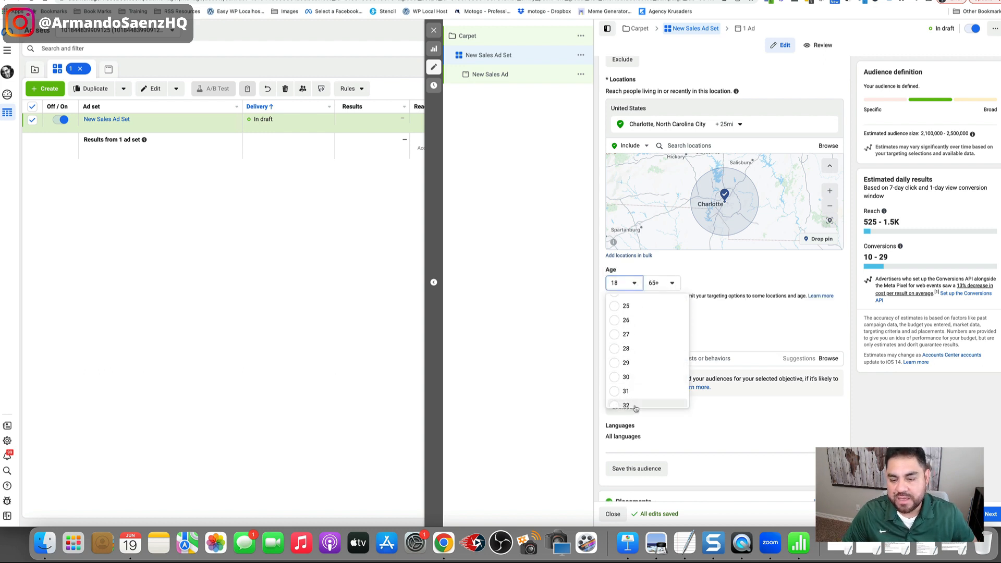
click(618, 377)
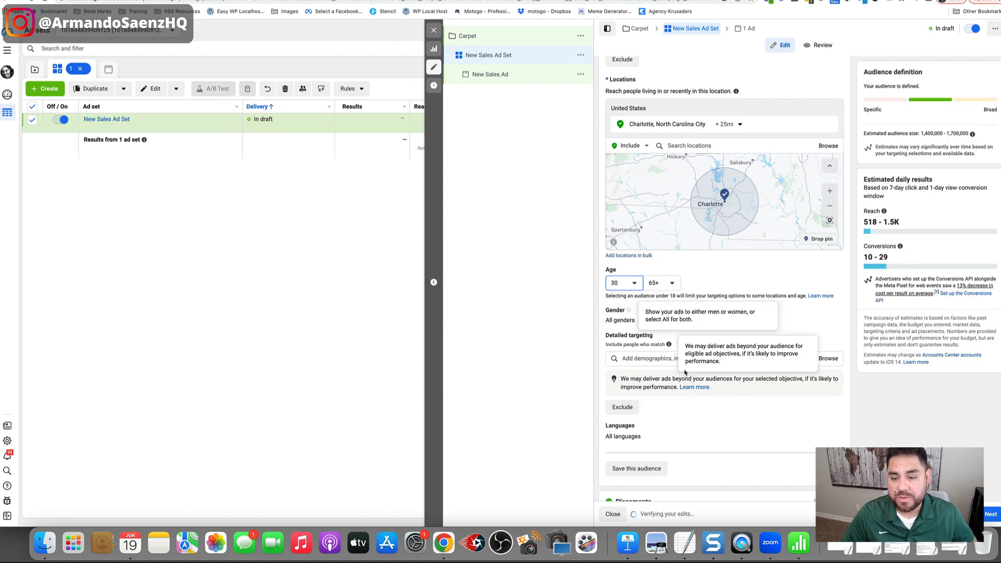
Switch the ad set from Advantage+ placements to Manual placements
scroll(621, 311, down, 2)
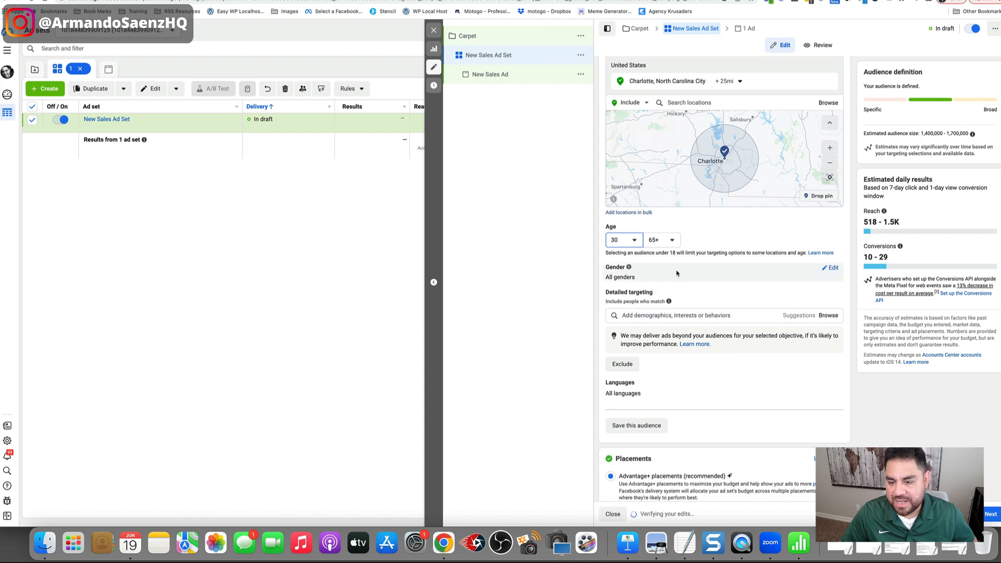
mouse_move(834, 271)
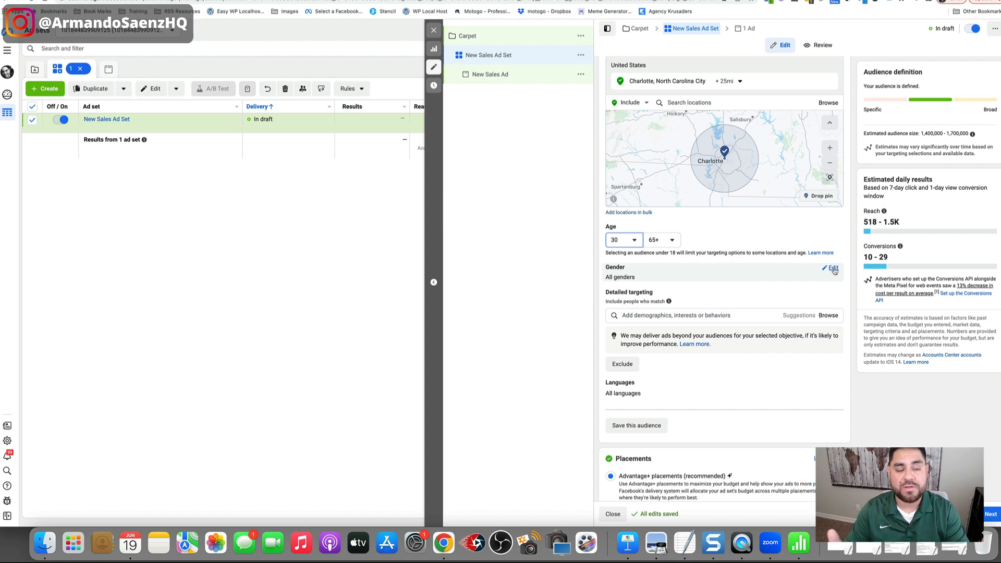
scroll(694, 328, down, 2)
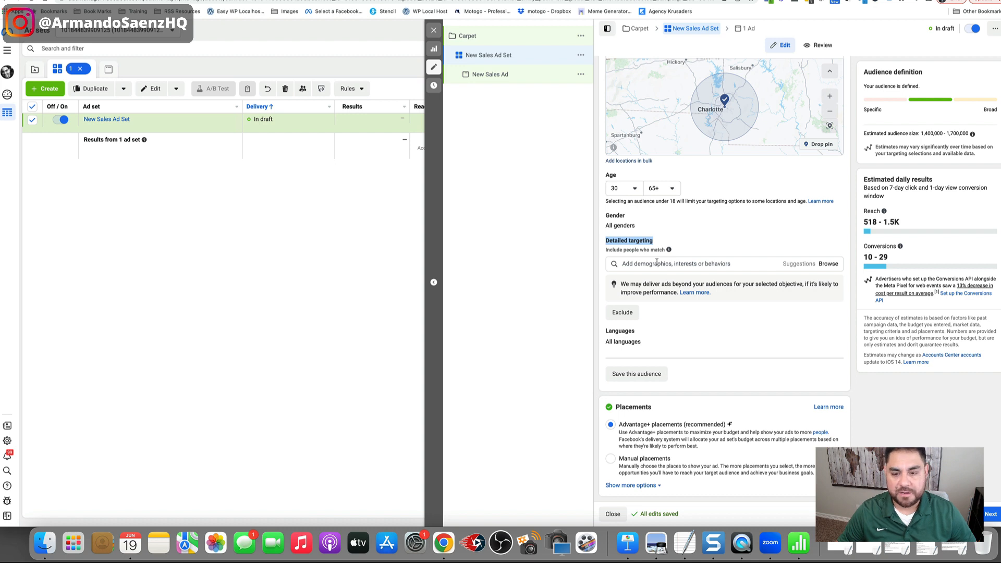
click(728, 380)
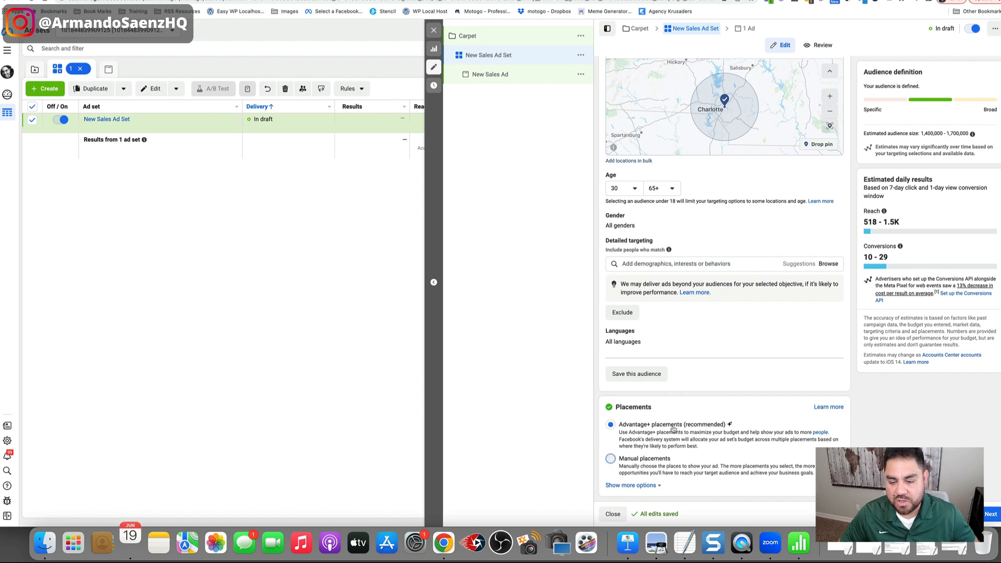
click(610, 458)
scroll(762, 485, down, 10)
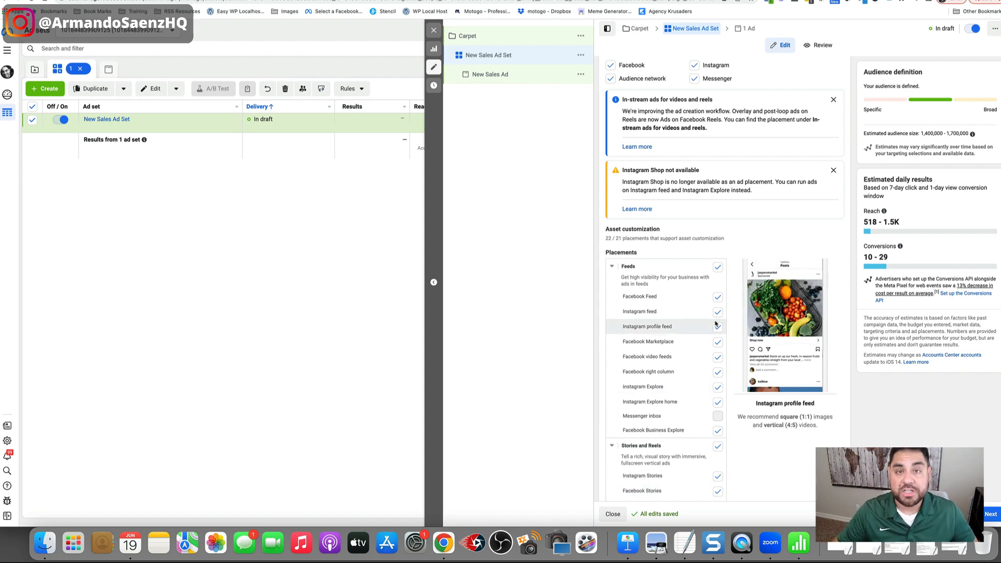
Add the existing bin cleaning image from the account images as the media of the New Sales Ad
click(490, 74)
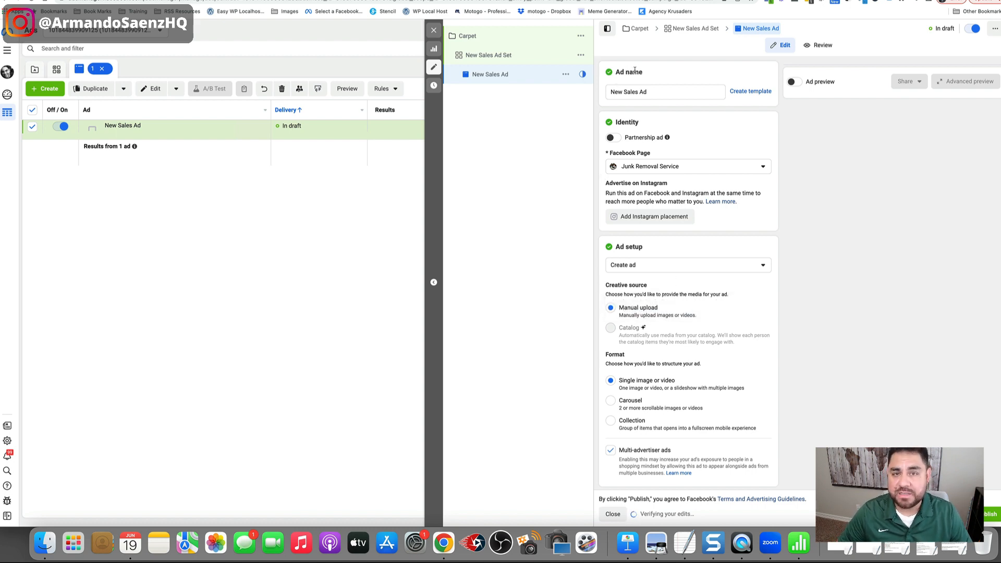
scroll(734, 205, down, 3)
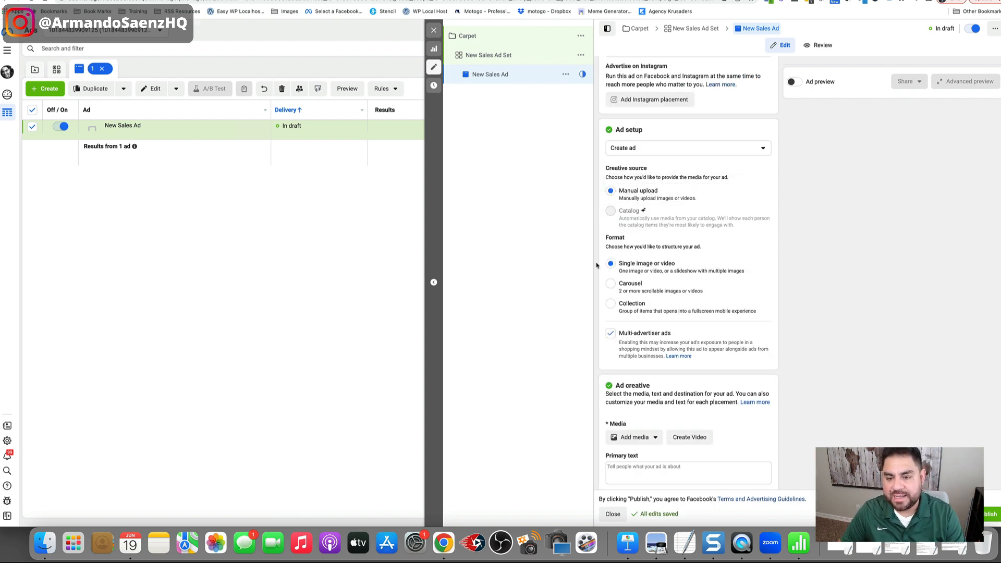
scroll(612, 264, down, 1)
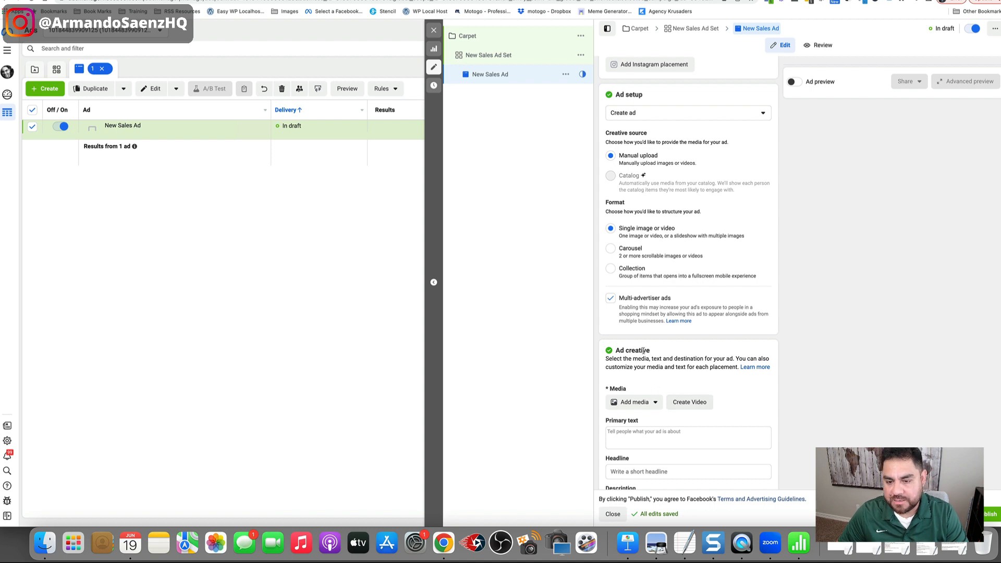
scroll(641, 231, down, 3)
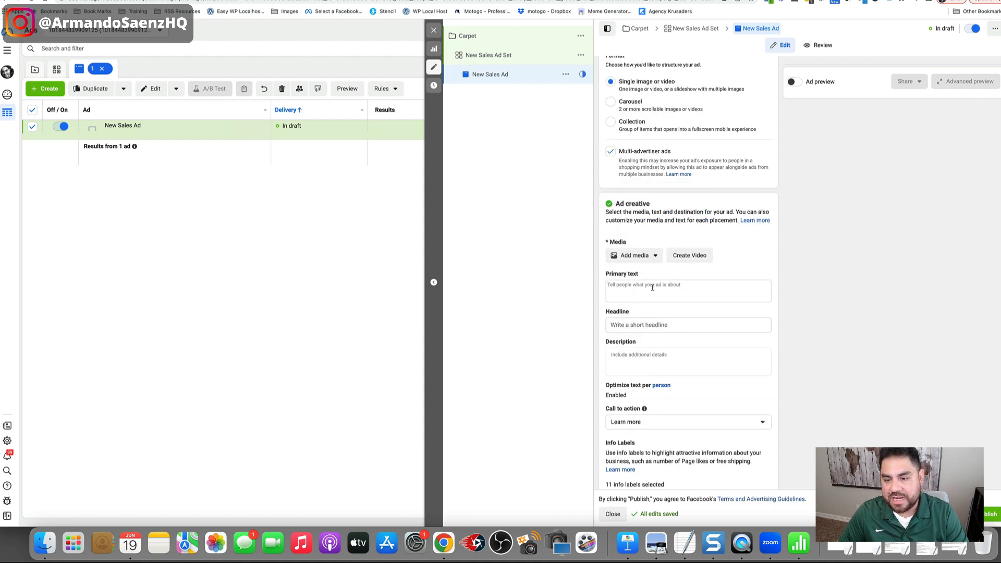
click(645, 256)
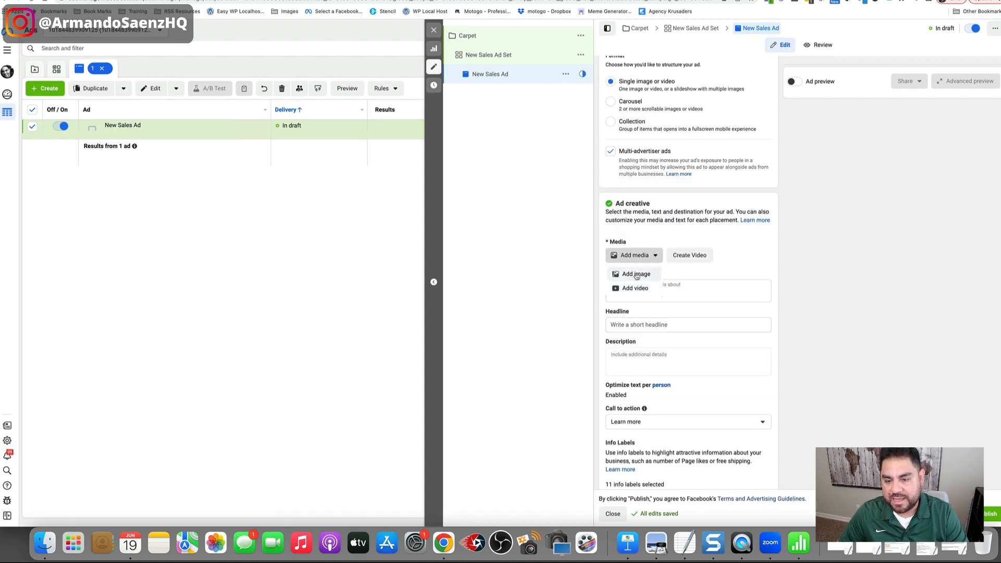
click(636, 275)
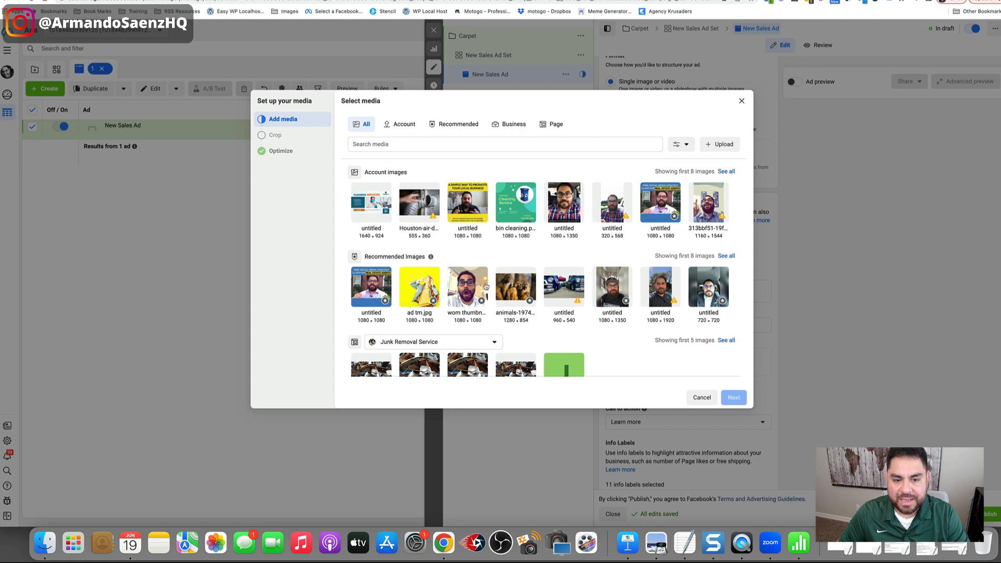
scroll(495, 271, down, 1)
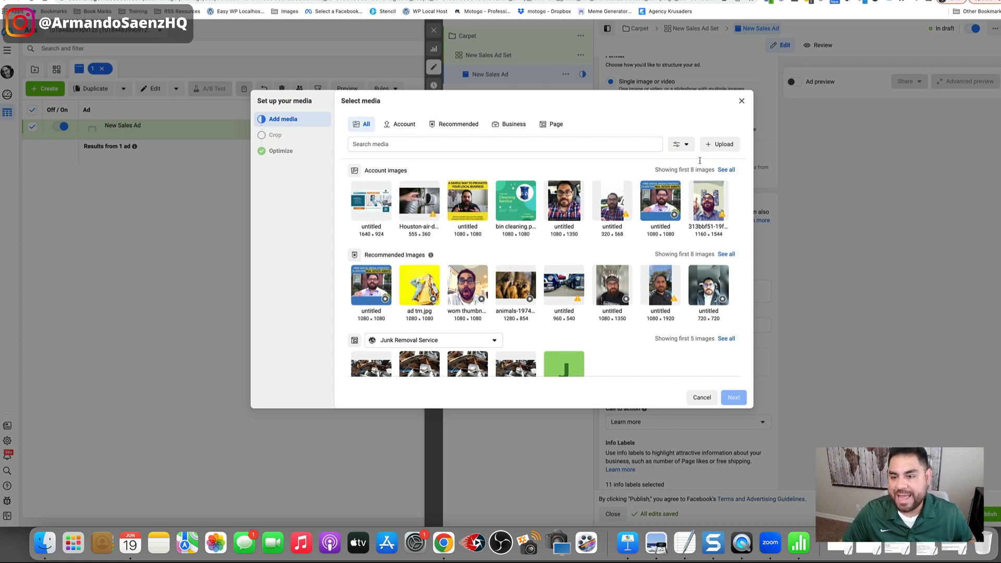
click(718, 146)
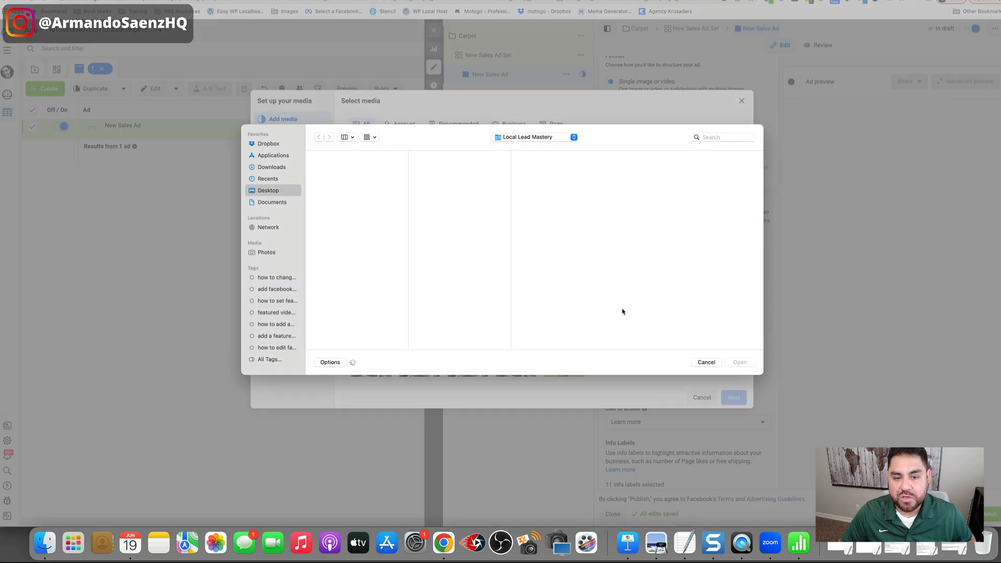
click(709, 362)
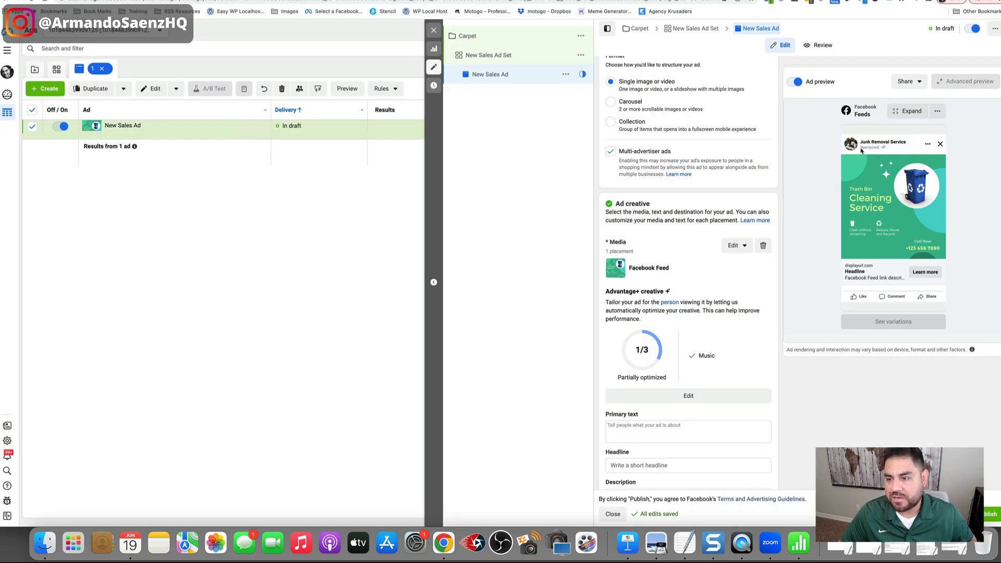
Enter the primary text offering 3 bedrooms of carpet professionally cleaned for $150 and the headline "Carpet cleaning from $150" in the New Sales Ad
scroll(780, 301, down, 1)
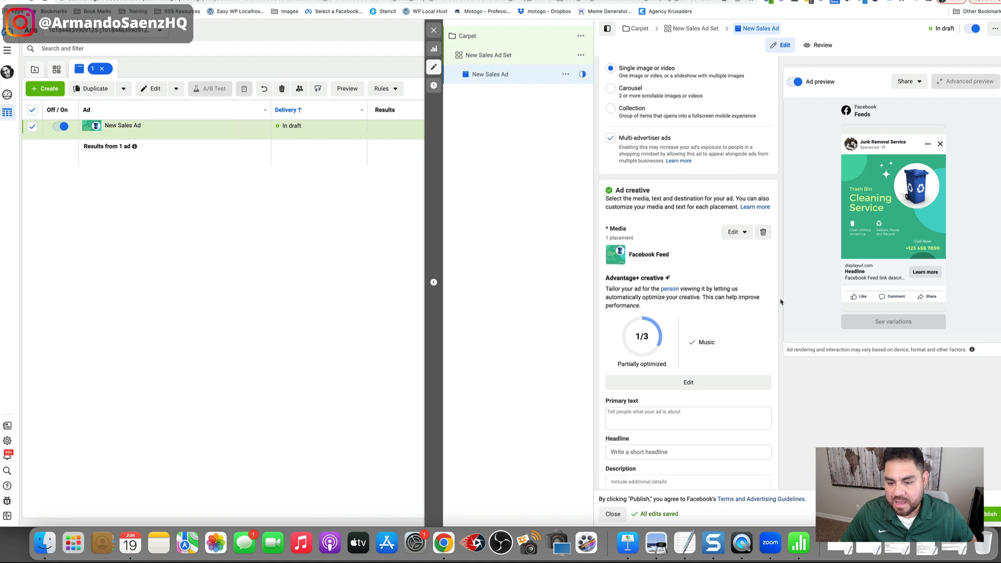
scroll(752, 446, down, 3)
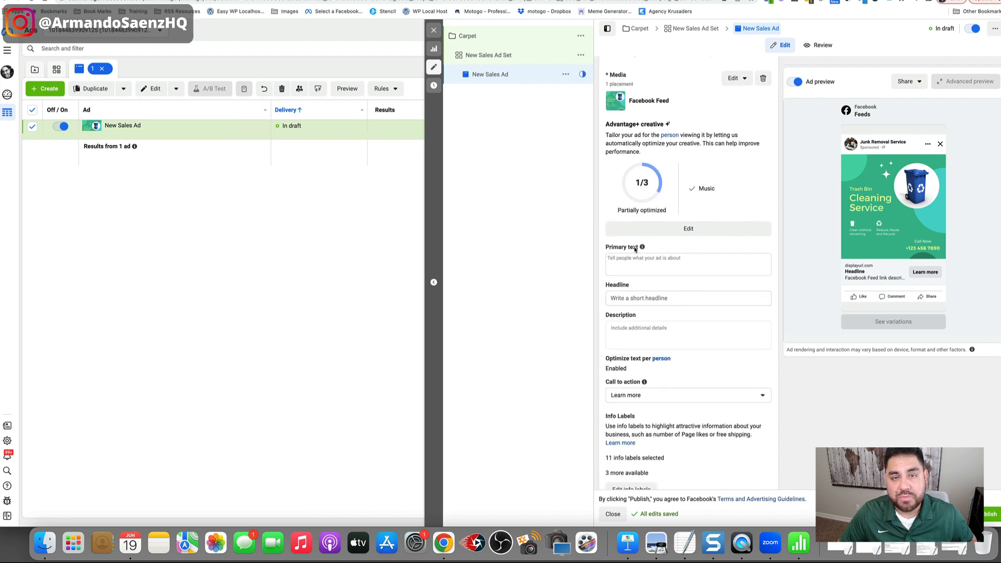
mouse_move(641, 248)
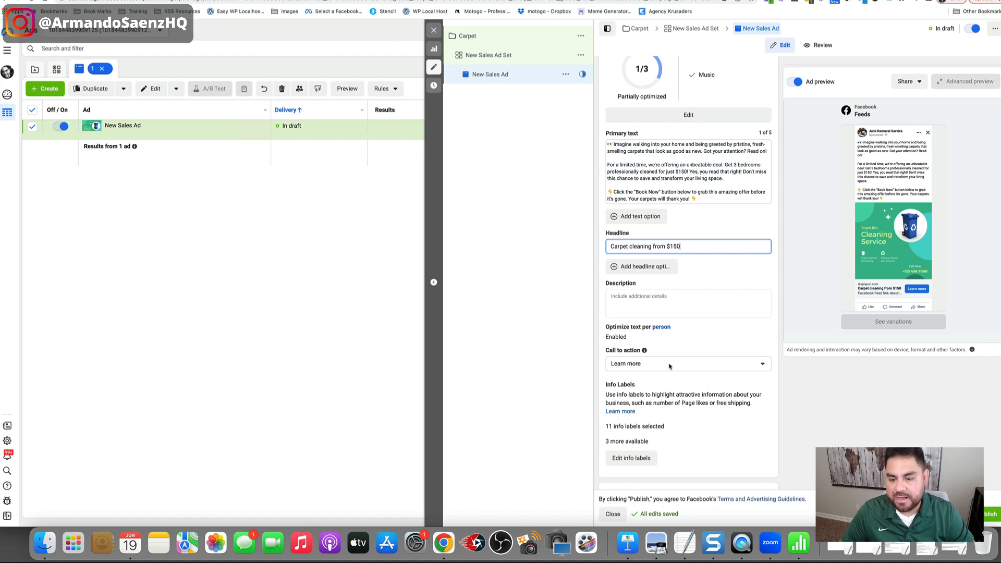
scroll(664, 343, down, 5)
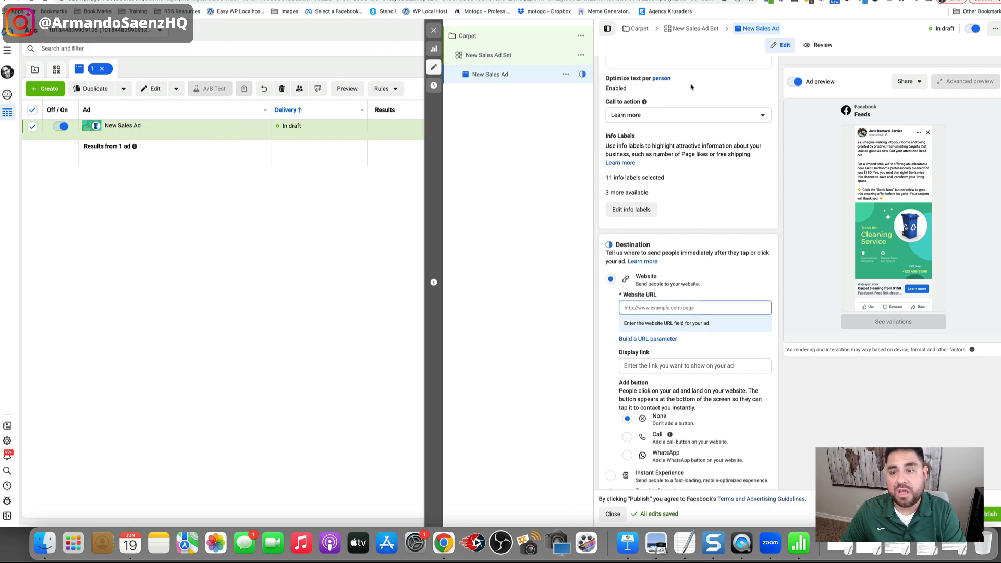
key(ctrl+Tab)
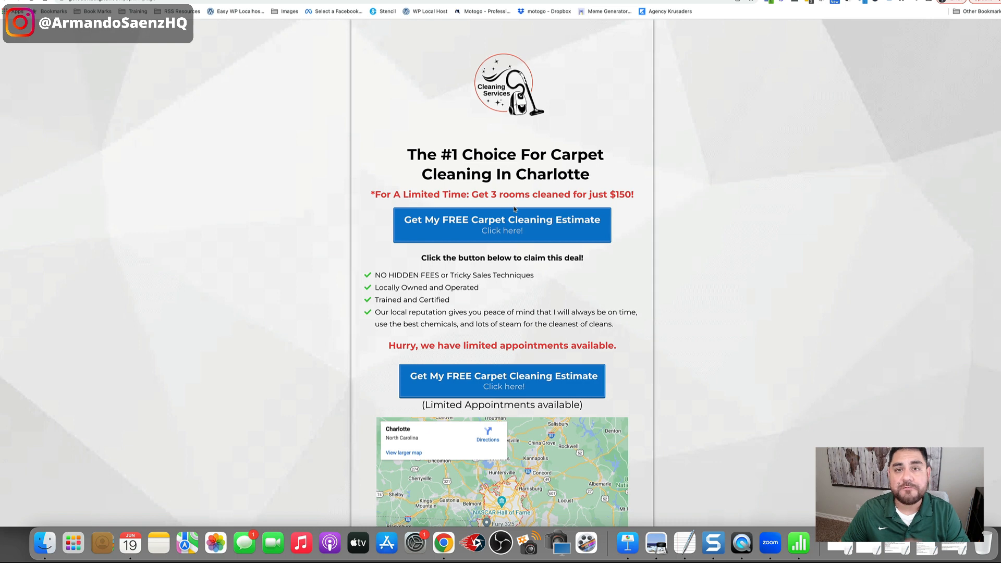
click(316, 2)
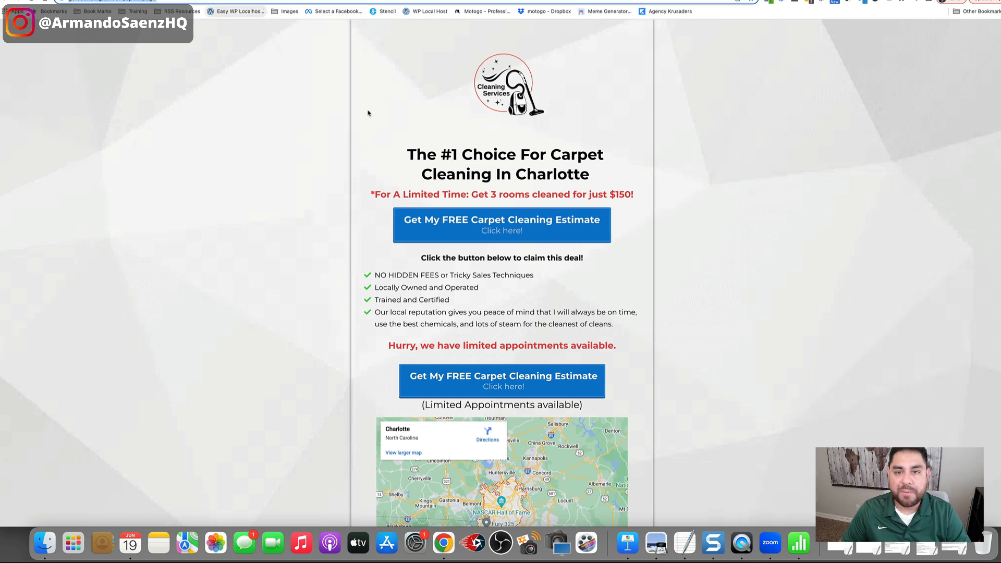
key(ctrl+shift+Tab)
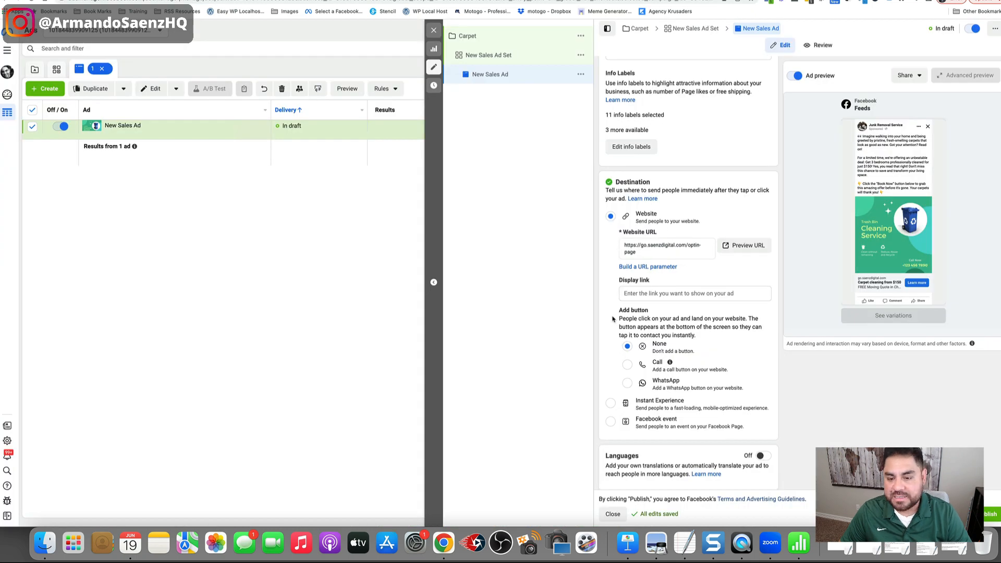
Review the ad's destination, added button, languages and tracking settings
scroll(612, 319, down, 2)
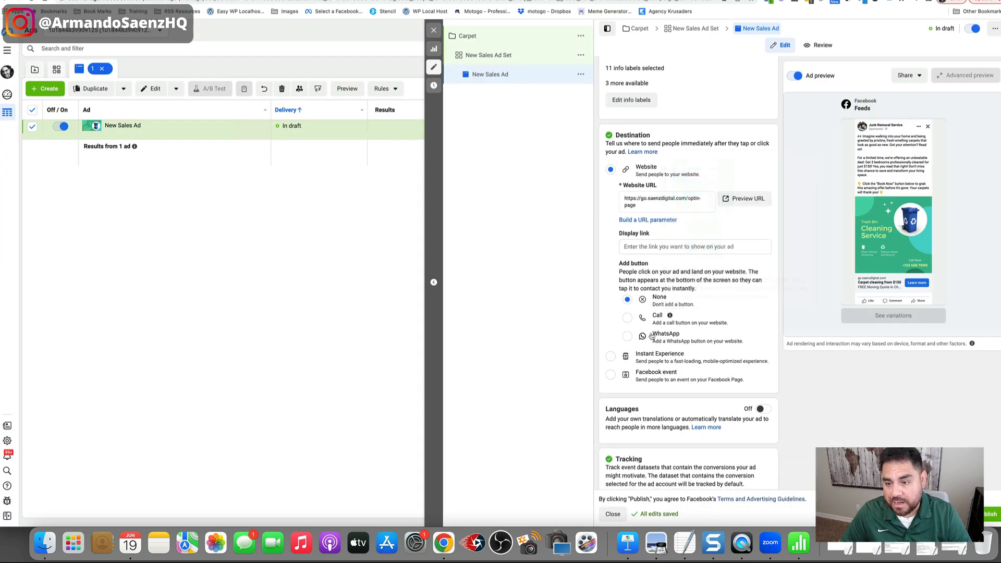
mouse_move(670, 315)
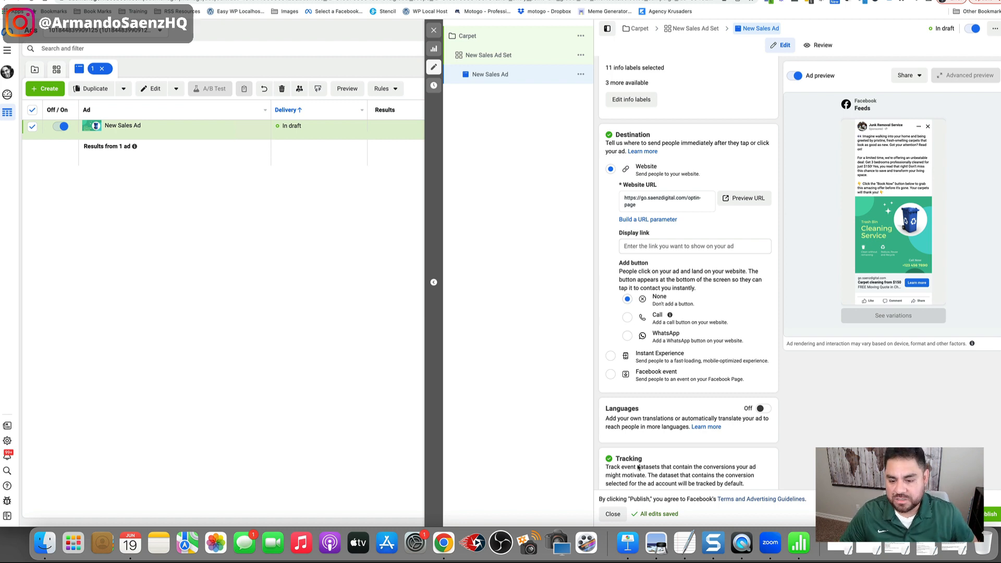
scroll(680, 395, down, 5)
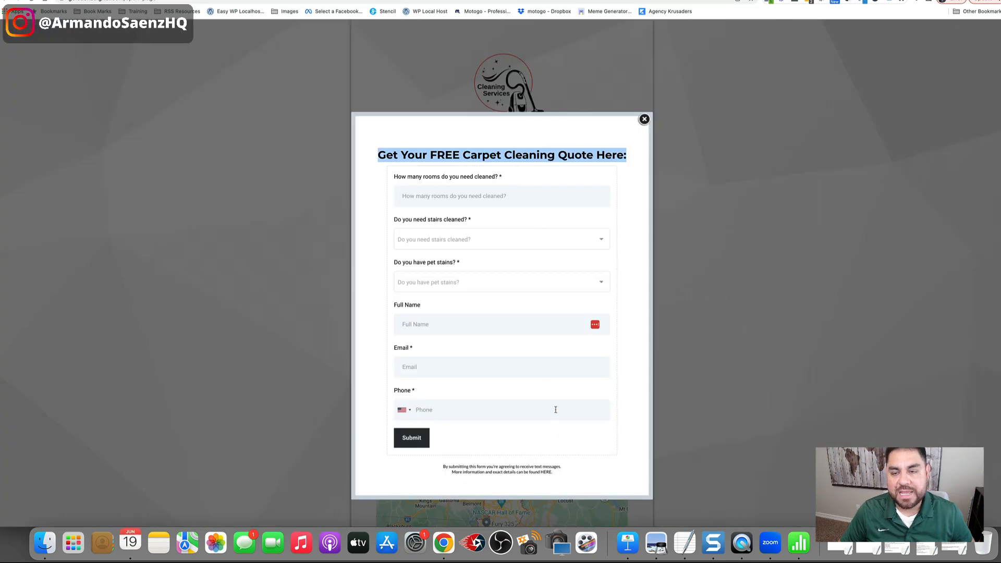
Switch to the Saenz Digital CRM and inspect the Facebook Lead Form Submitted trigger of the Local Business Form Submission workflow
click(712, 3)
key(Return)
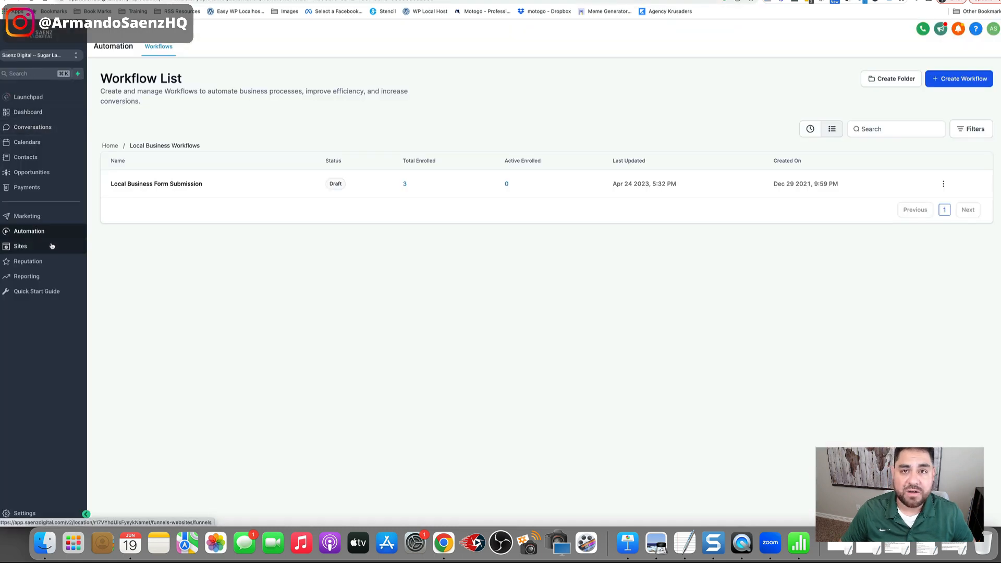
click(154, 186)
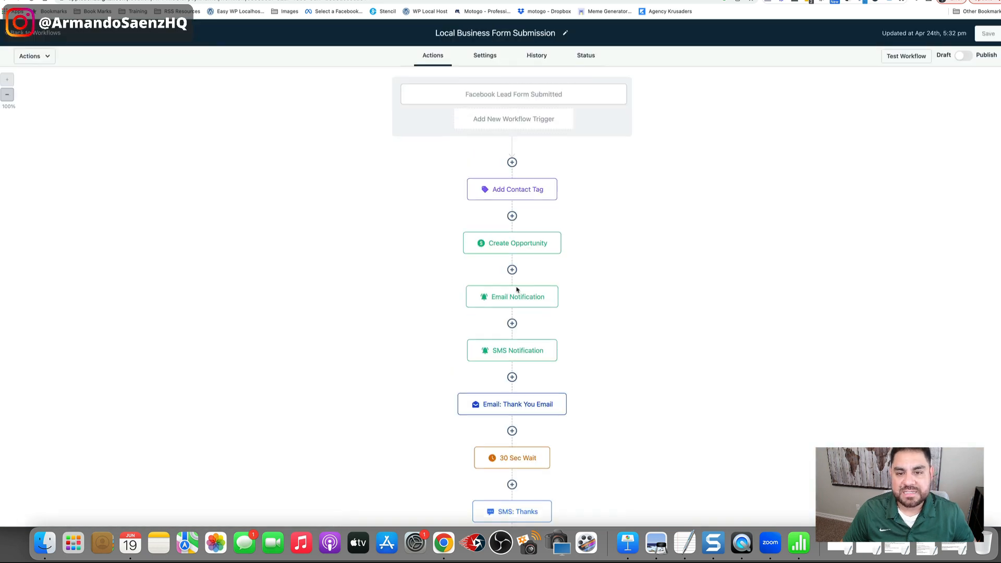
click(498, 96)
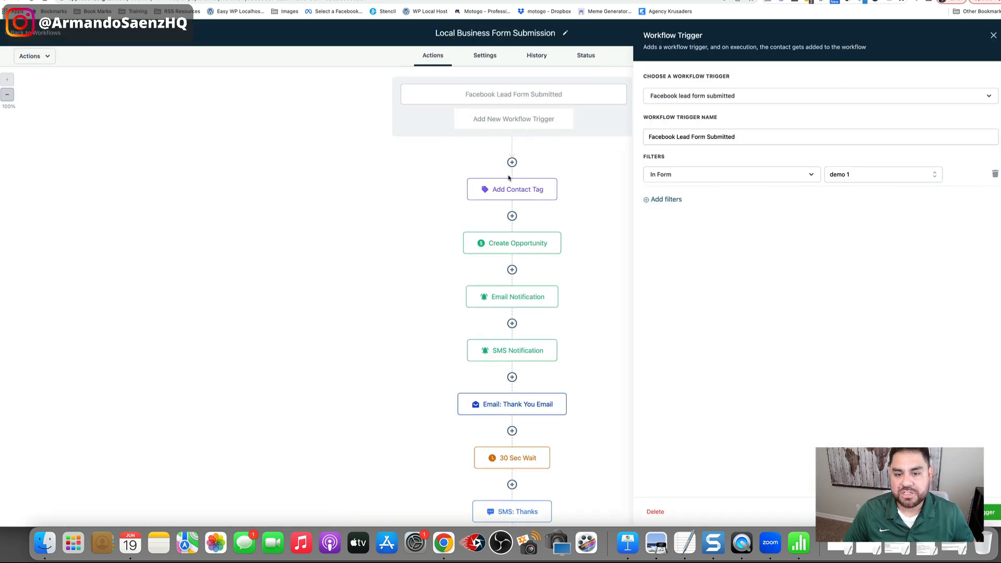
Examine the workflow's thank-you email and its sequence of notifications, waits, SMS messages and reply condition
click(514, 403)
scroll(514, 403, down, 3)
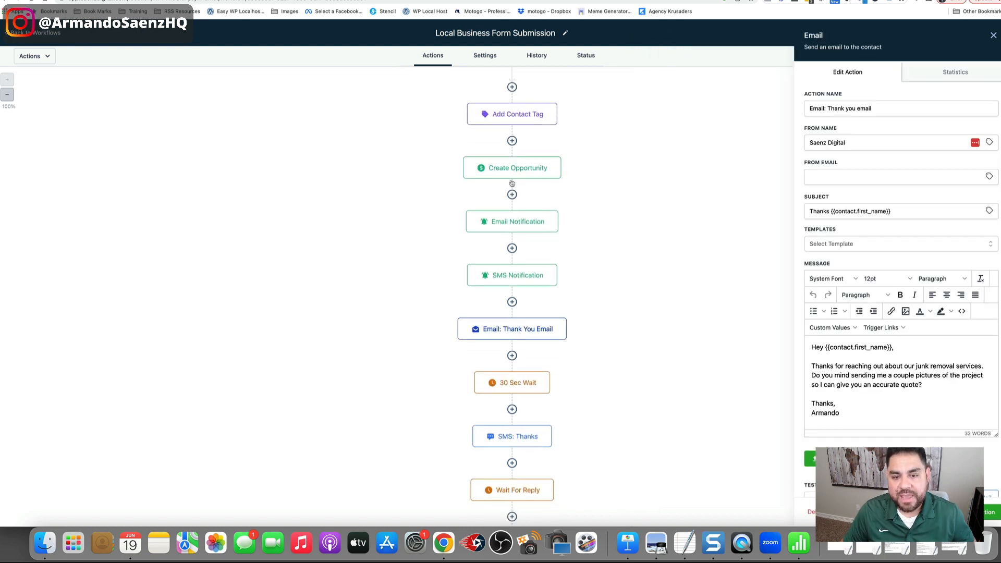
scroll(511, 168, down, 1)
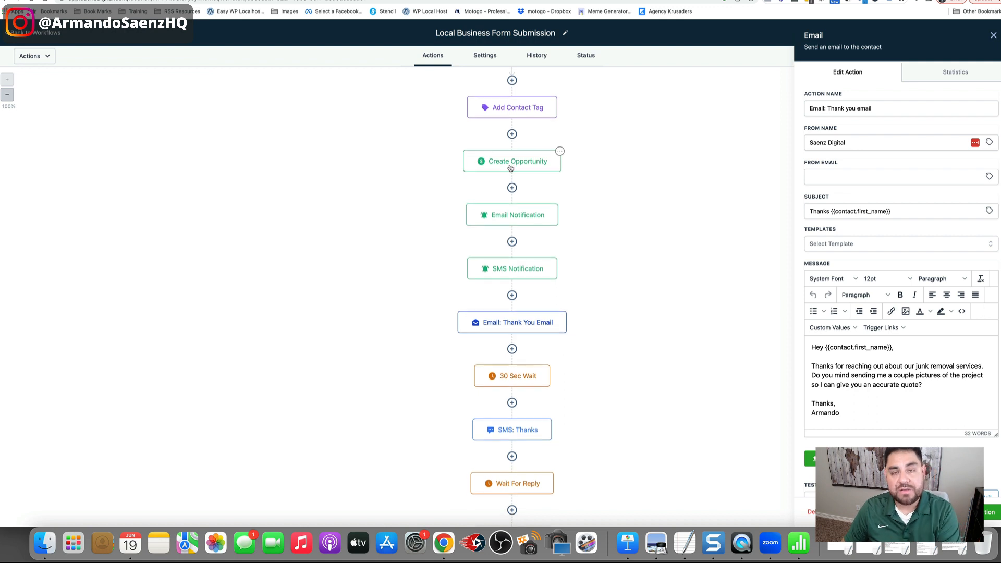
scroll(530, 386, down, 1)
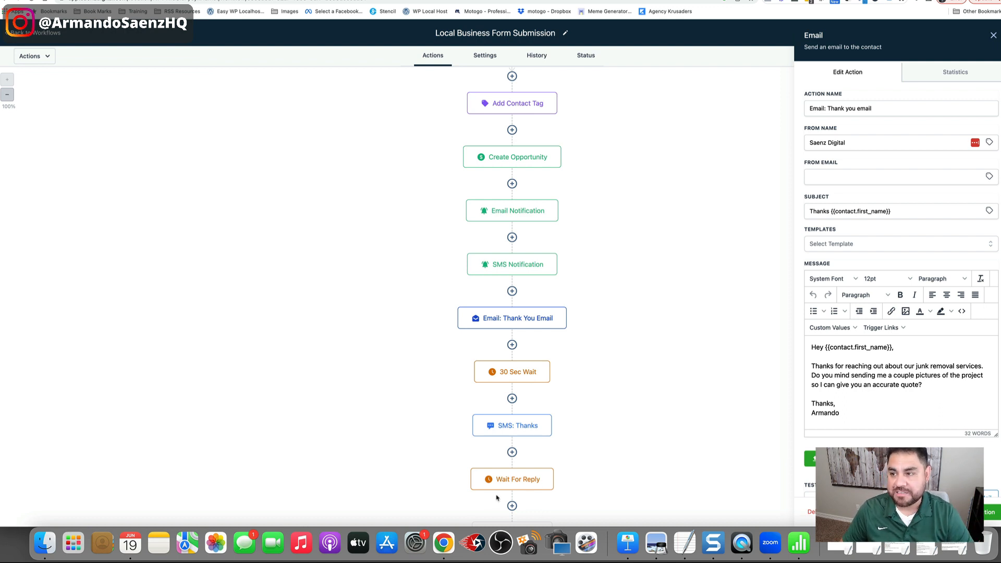
scroll(511, 506, down, 5)
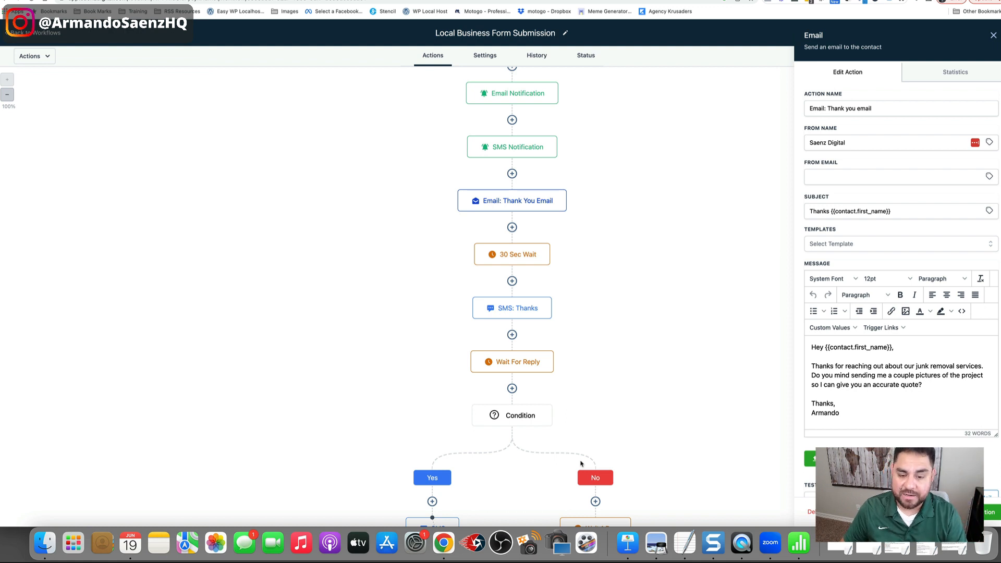
scroll(580, 462, down, 2)
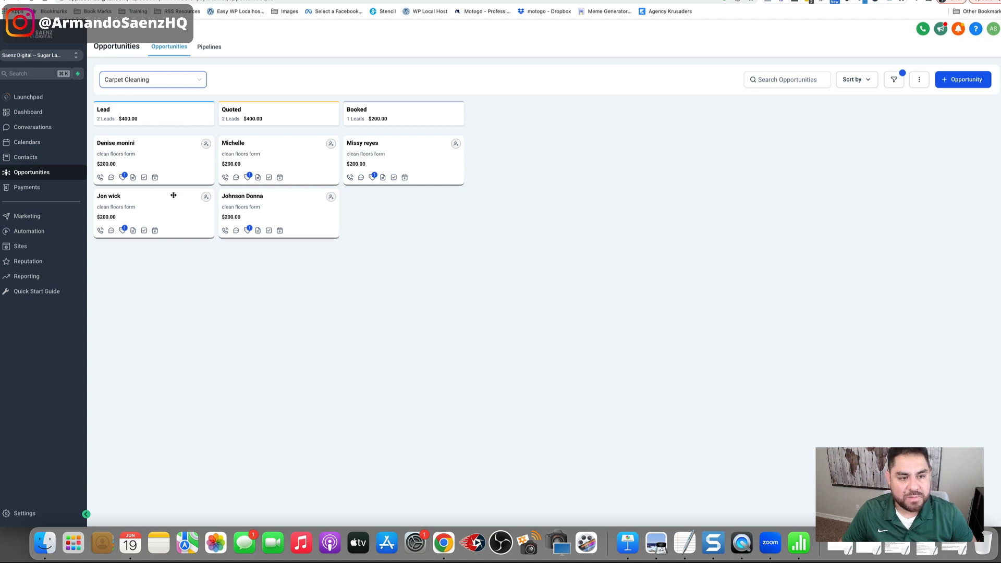
mouse_move(170, 147)
mouse_down()
mouse_move(374, 136)
mouse_move(192, 134)
mouse_move(179, 143)
mouse_up()
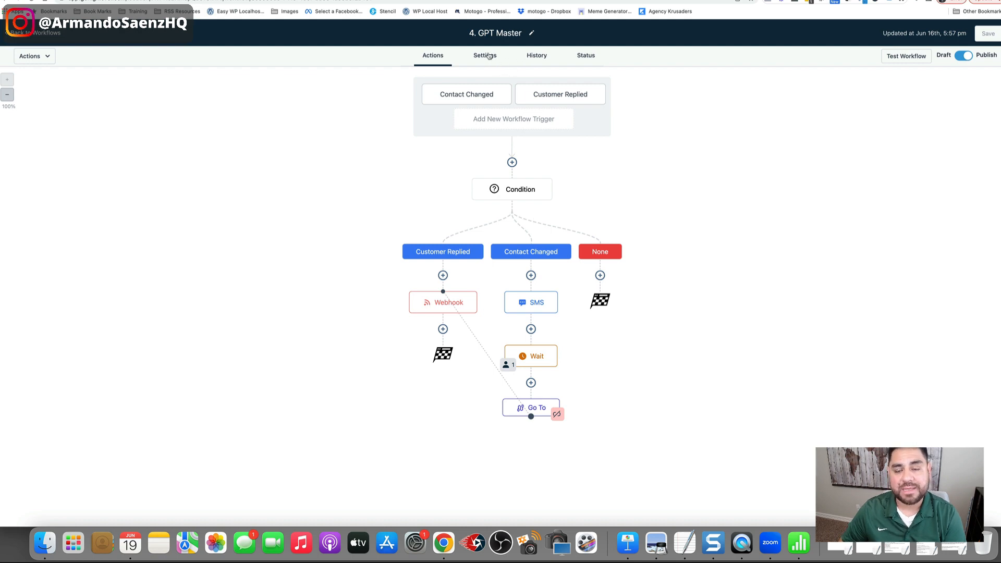
View the action history of the 4. GPT Master workflow
click(536, 56)
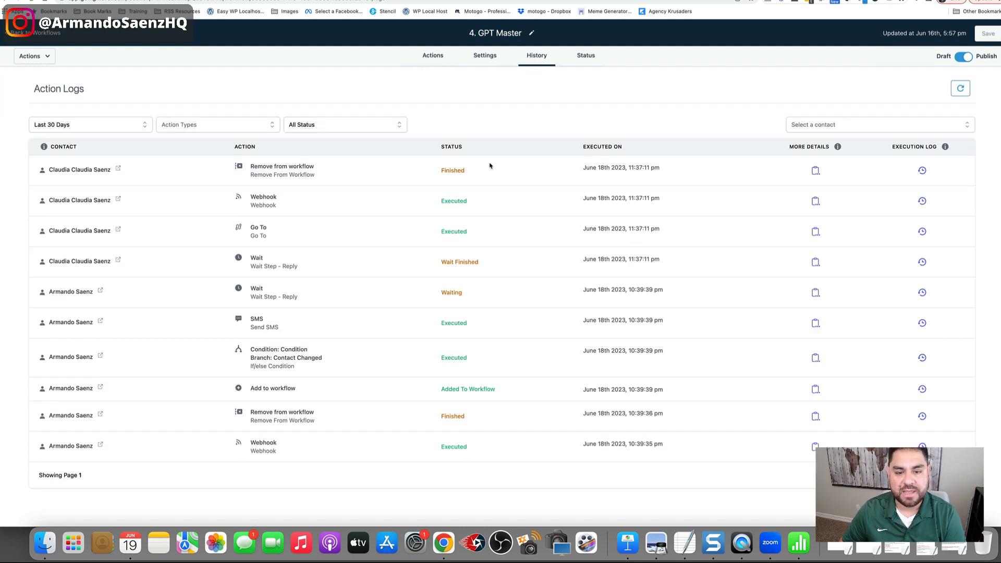